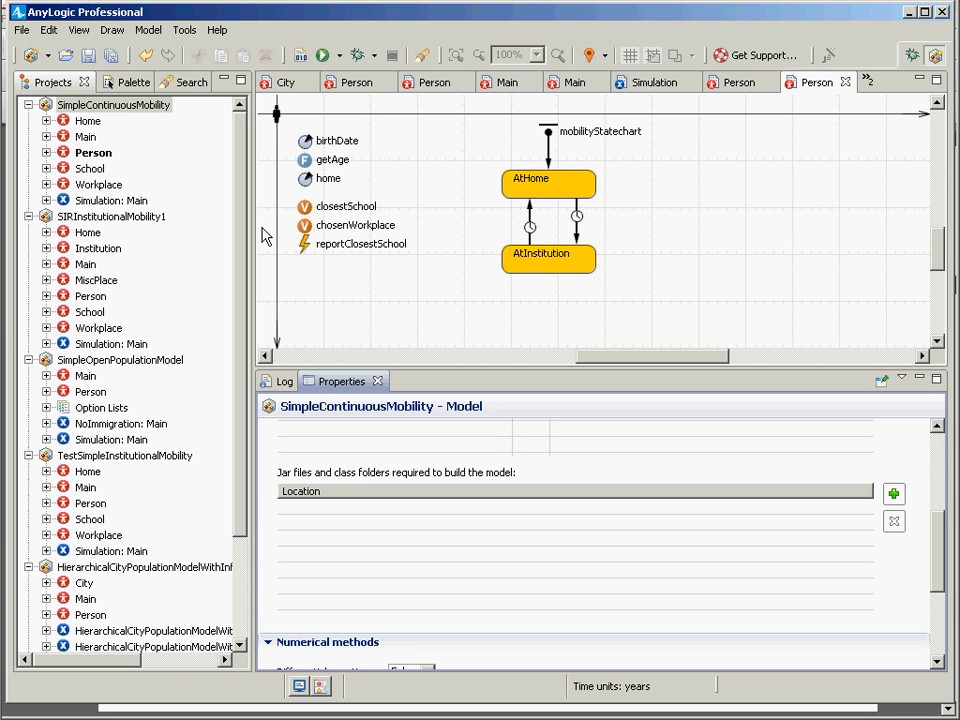
left_click(937, 248)
mouse_move(936, 231)
left_mouse_down()
mouse_move(936, 222)
mouse_move(930, 240)
left_mouse_up()
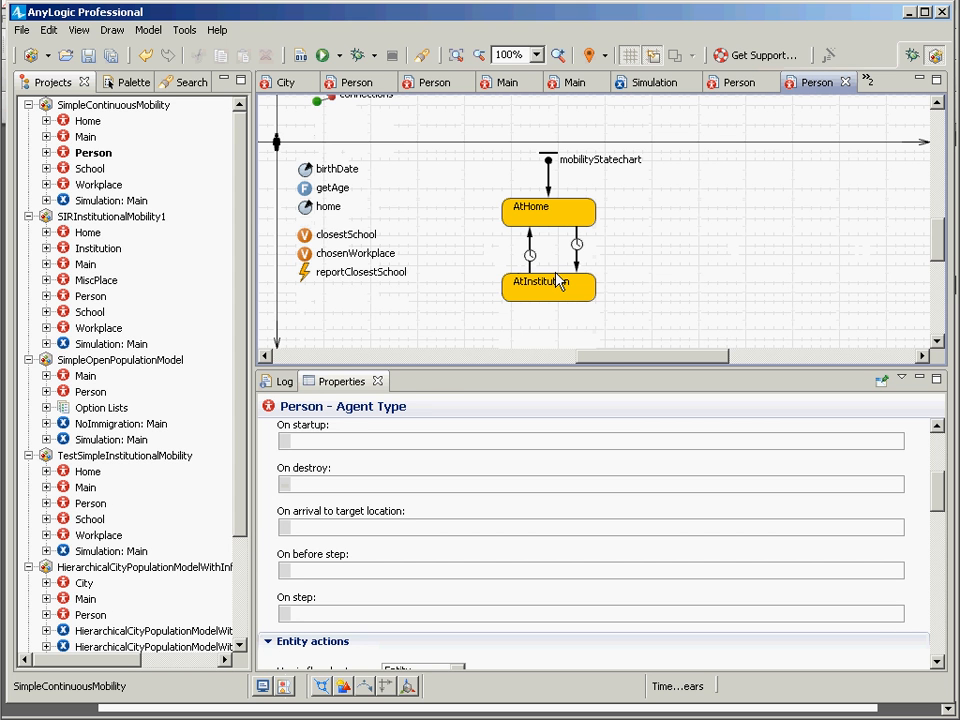
key("alt+Tab")
key("alt+Tab")
key("alt+Tab")
key("alt+Tab")
key("alt+Tab")
key("alt+Tab")
key("alt+Tab")
key("alt+Tab")
key("alt+Tab")
key("alt+Tab")
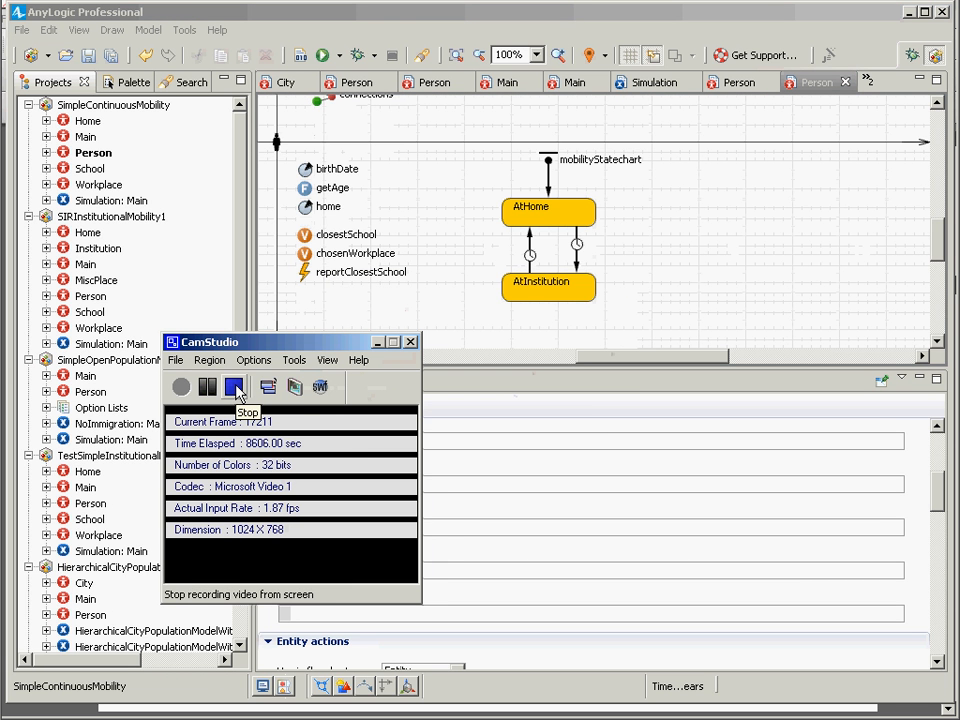
left_click(648, 323)
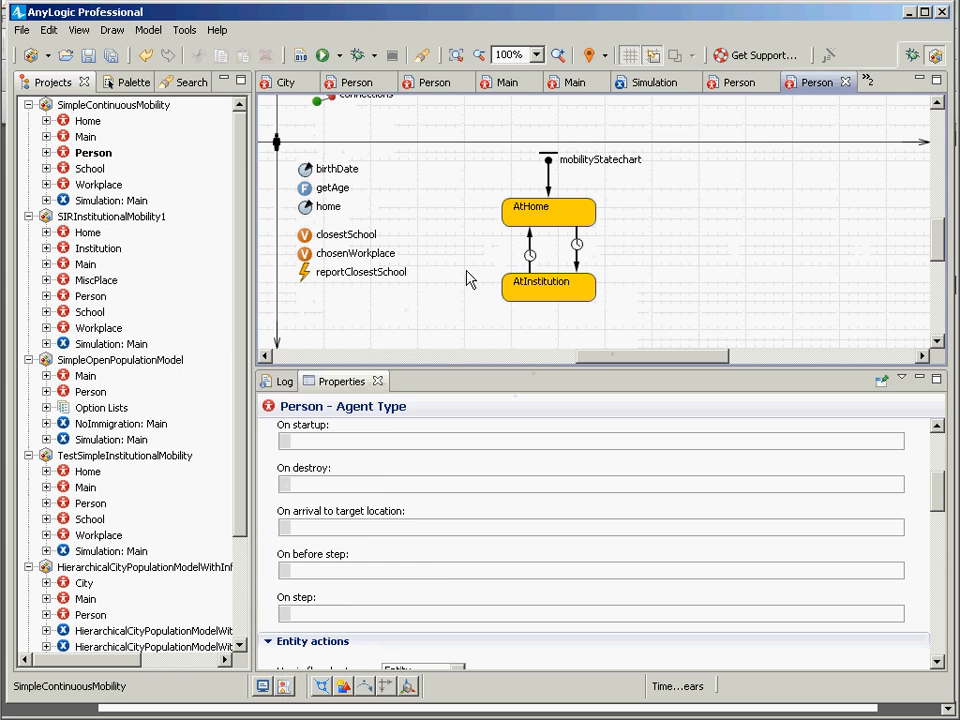
key("alt+Tab")
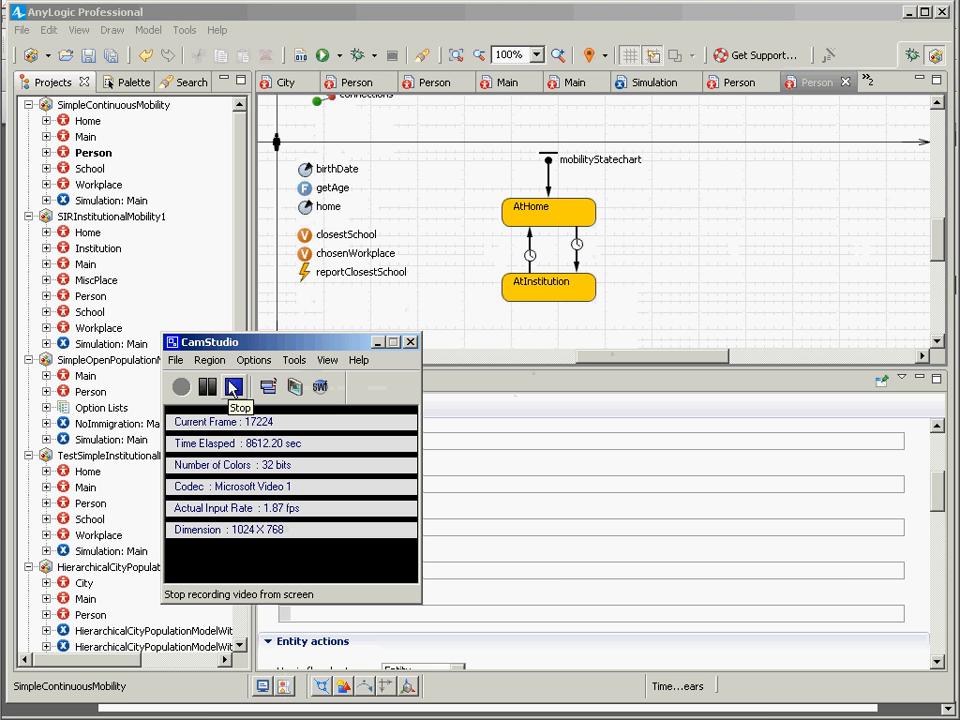
left_click(730, 287)
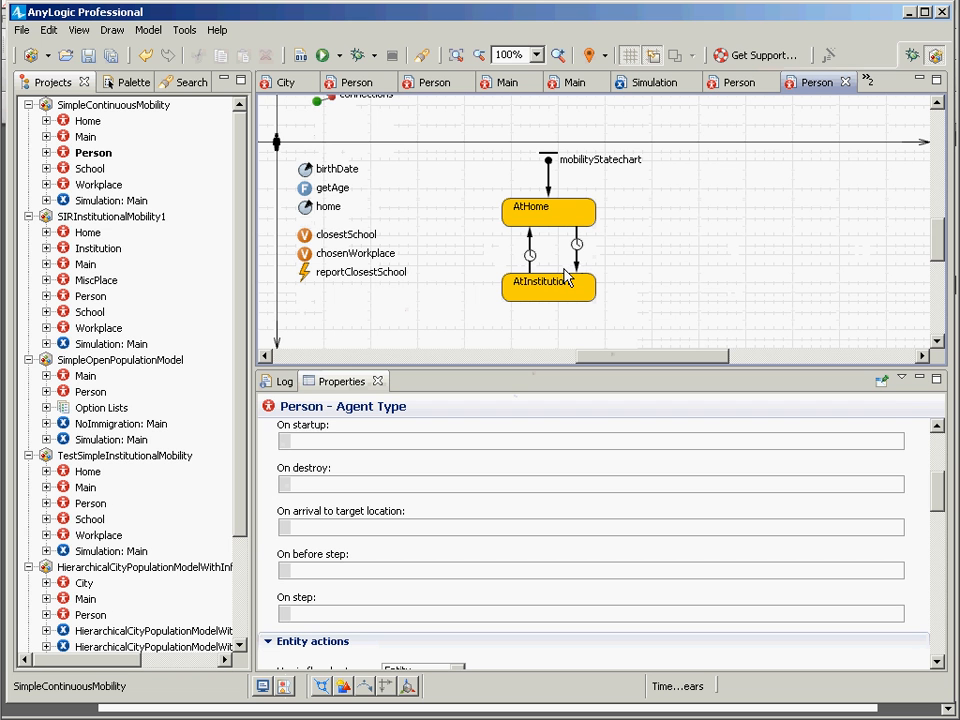
Step: Examine the closestSchool variable, the AtHome entry action and the getNearestAgent line in the mobilityStatechart entry point's action
left_click(305, 238)
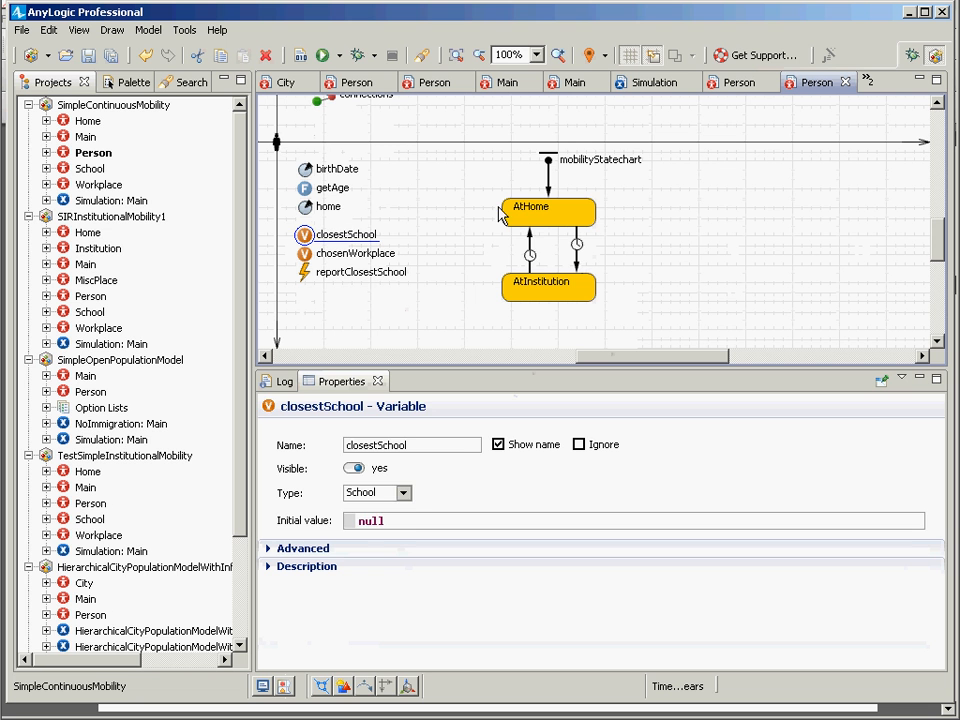
left_click(535, 220)
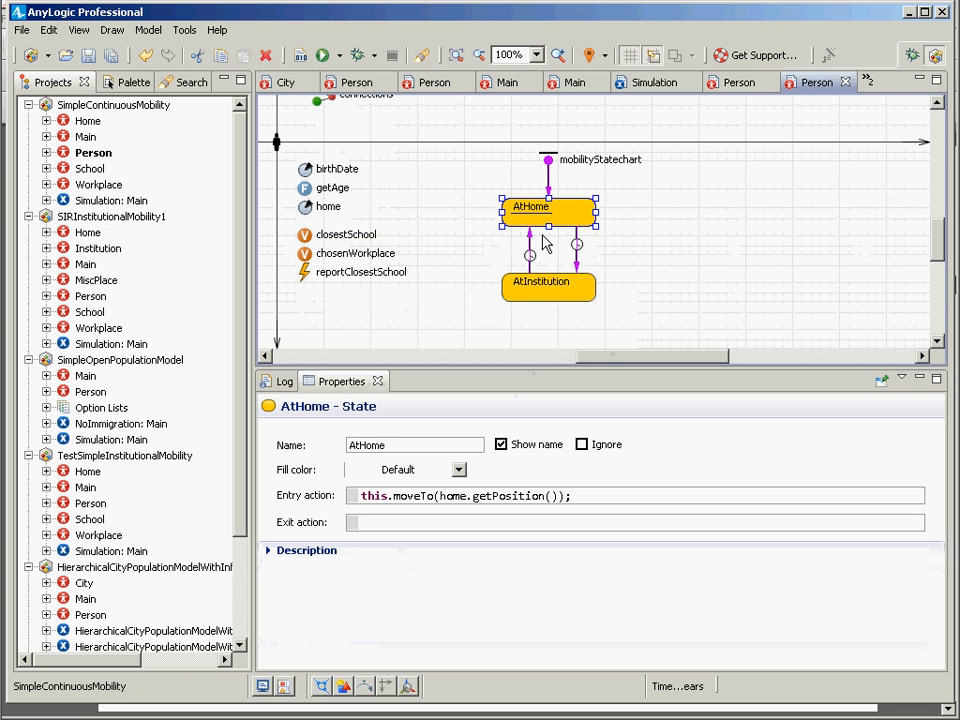
left_click(549, 176)
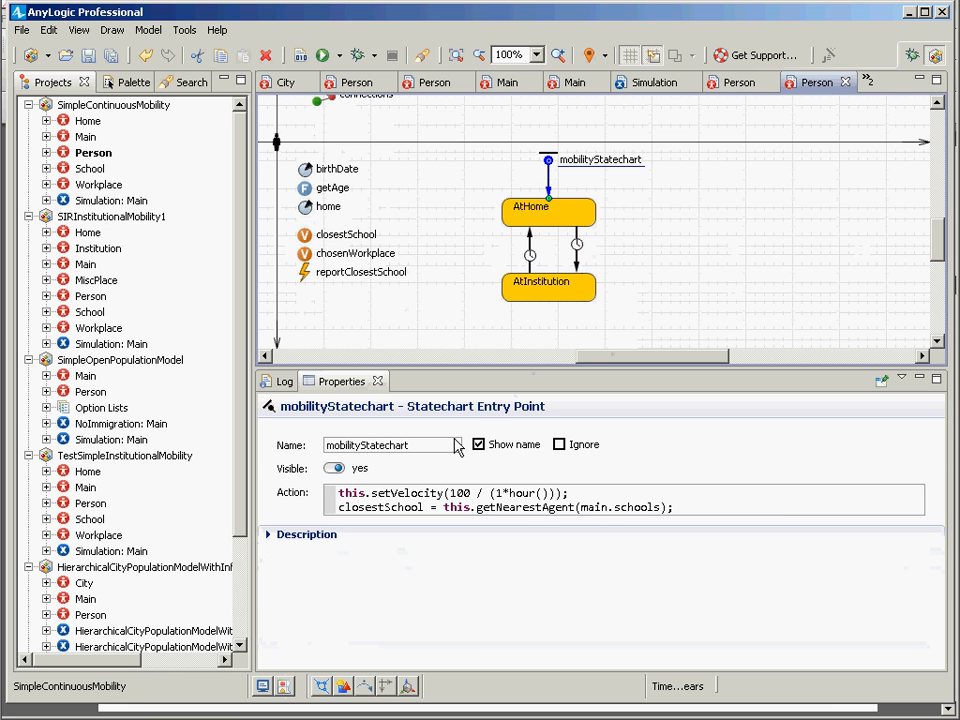
left_click_drag(729, 514, 268, 529)
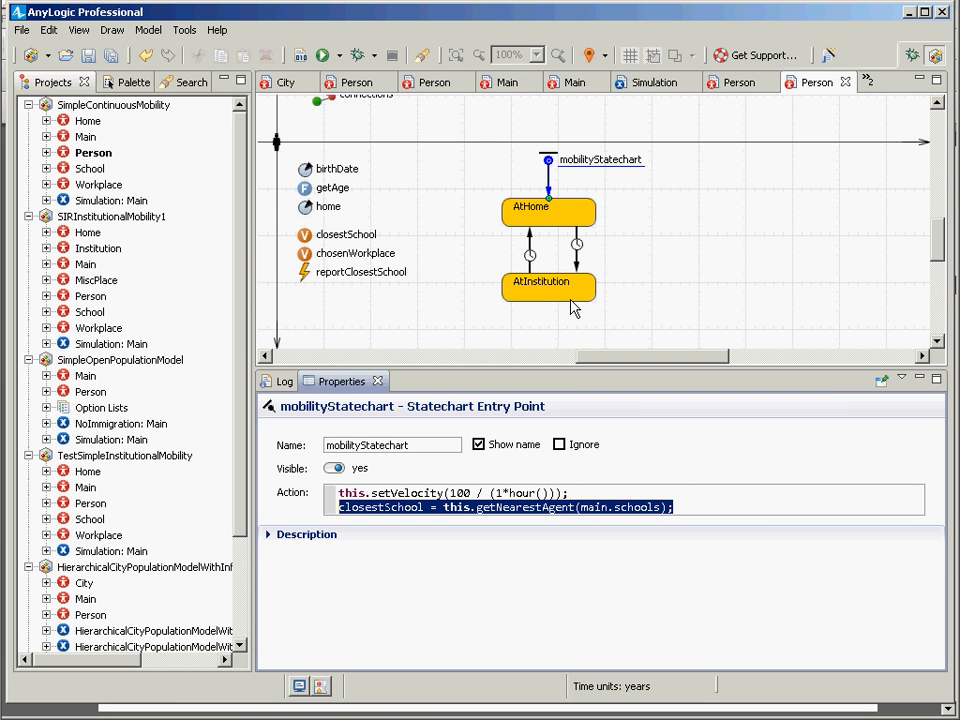
Step: Run the Simulation experiment of SimpleContinuousMobility and start the model
left_click(90, 203)
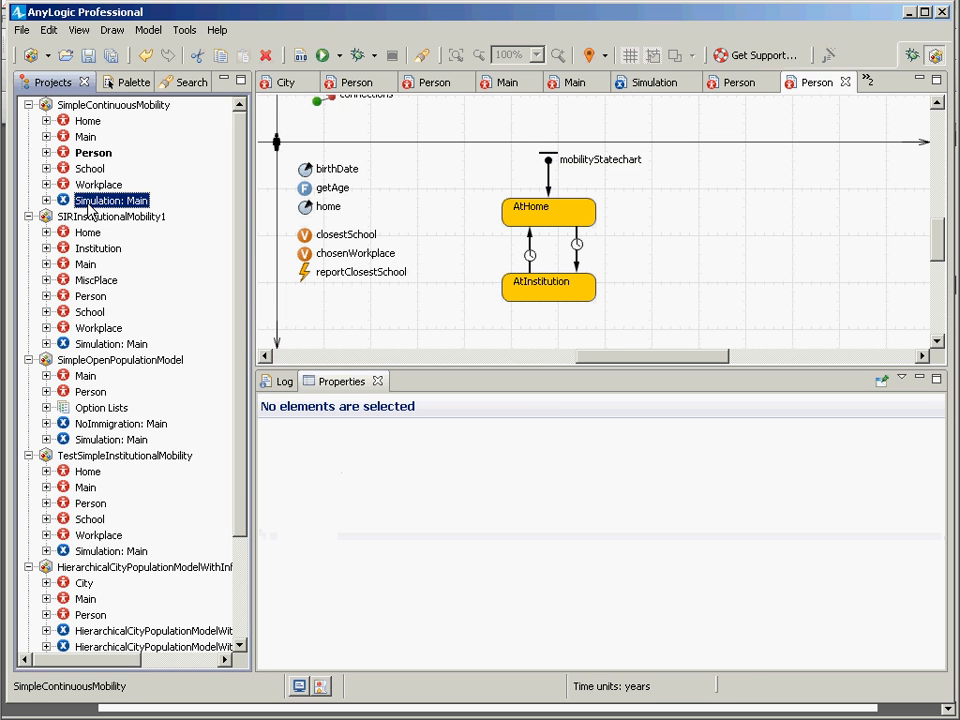
right_click(90, 206)
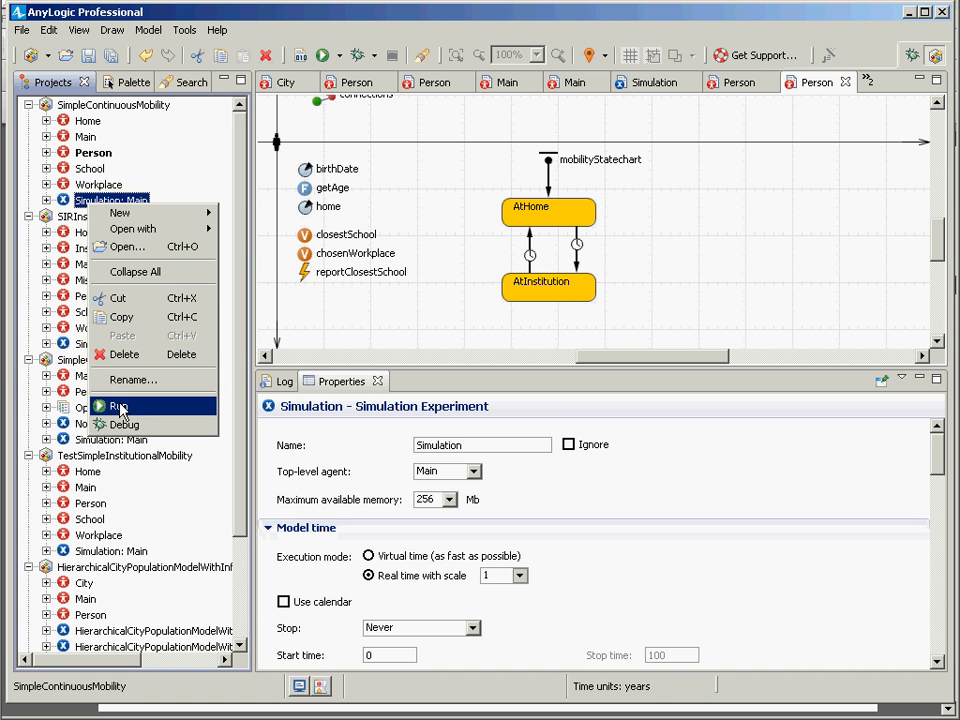
left_click(120, 405)
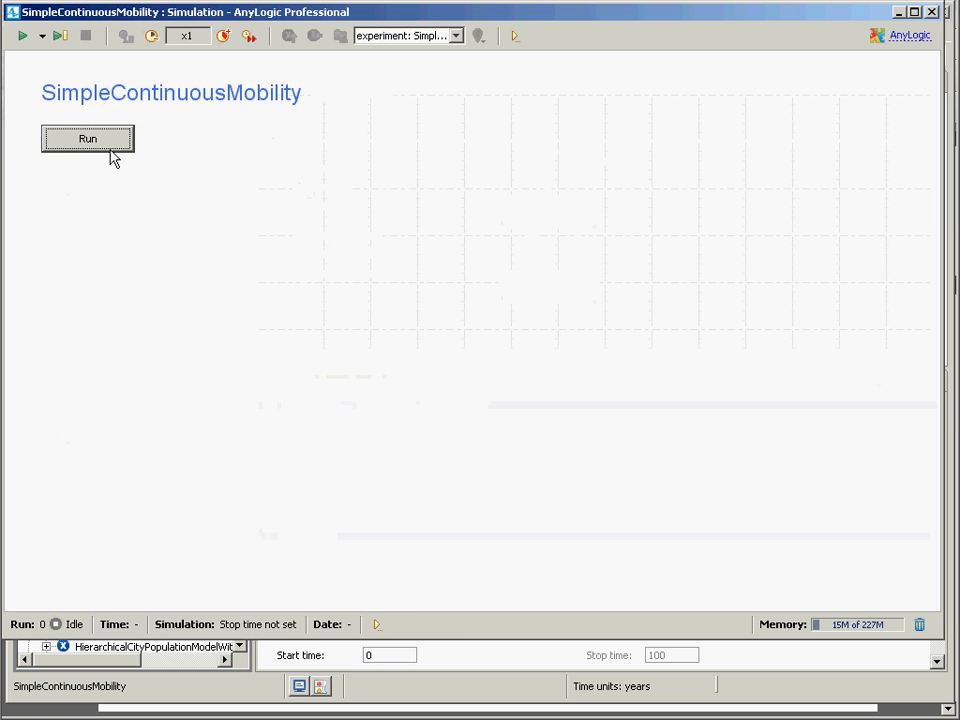
left_click(110, 146)
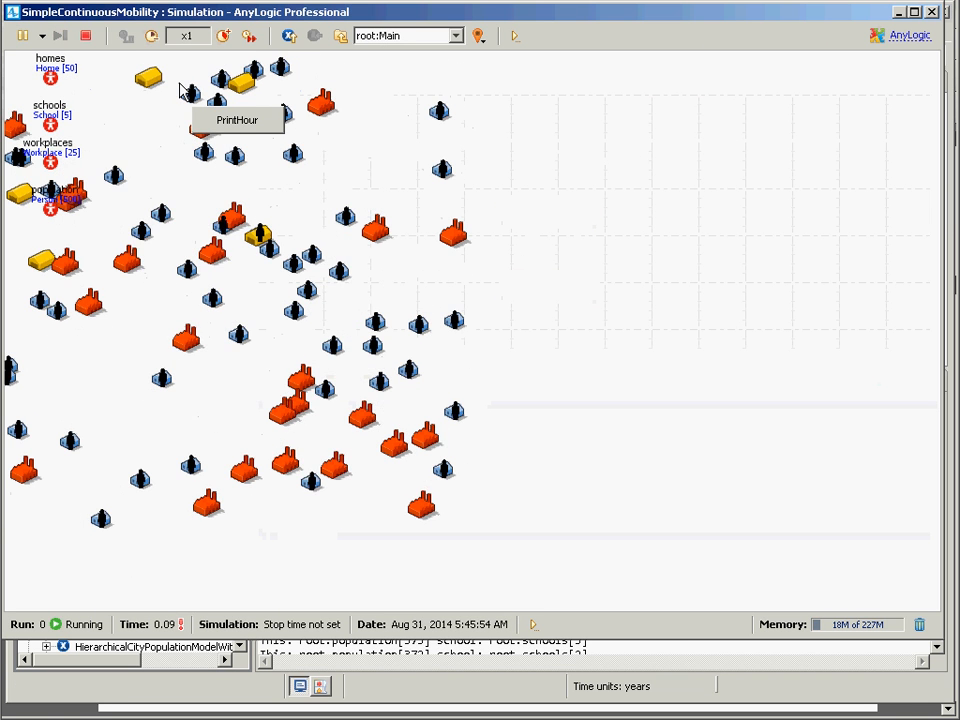
Step: Slow the running simulation to x1/500 to watch people travel between buildings, and close the simulation window
left_click(153, 36)
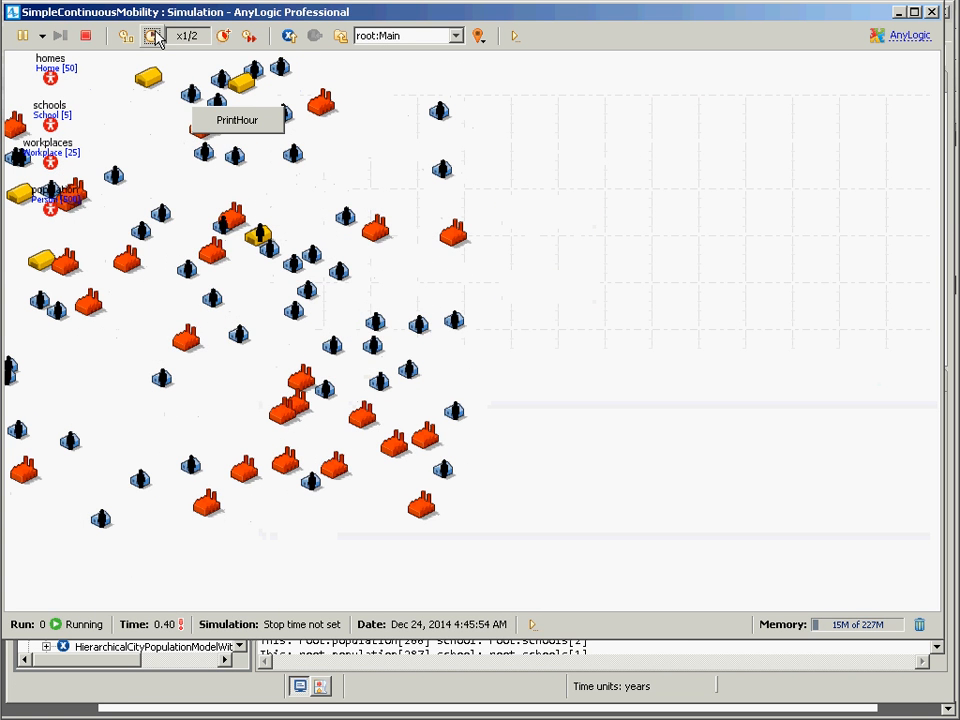
left_click(153, 36)
left_click(153, 36)
left_click(153, 36)
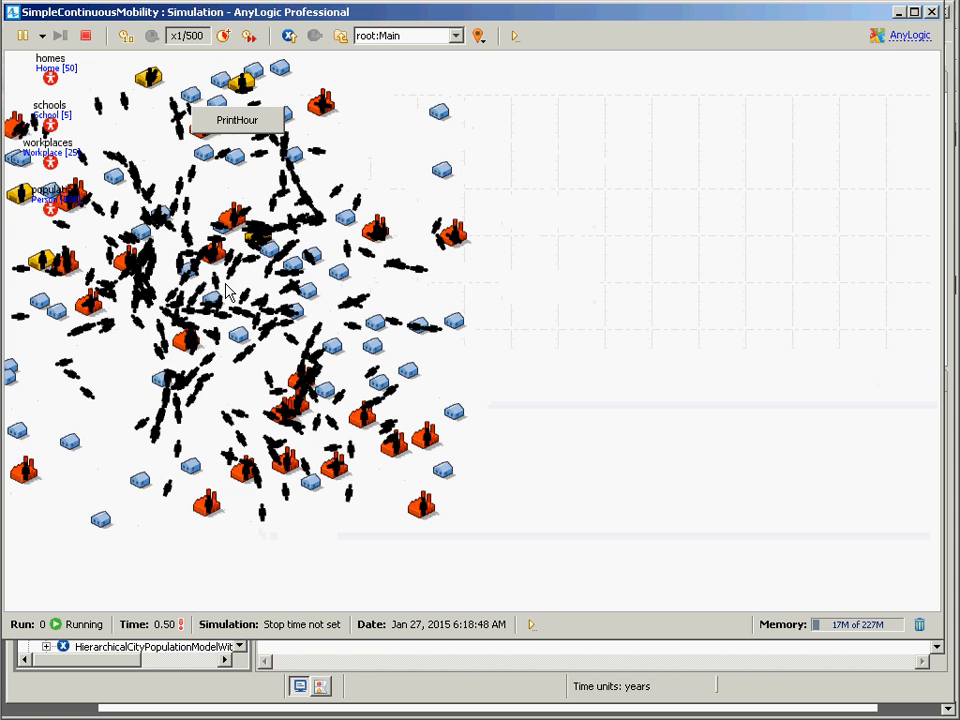
left_click(931, 13)
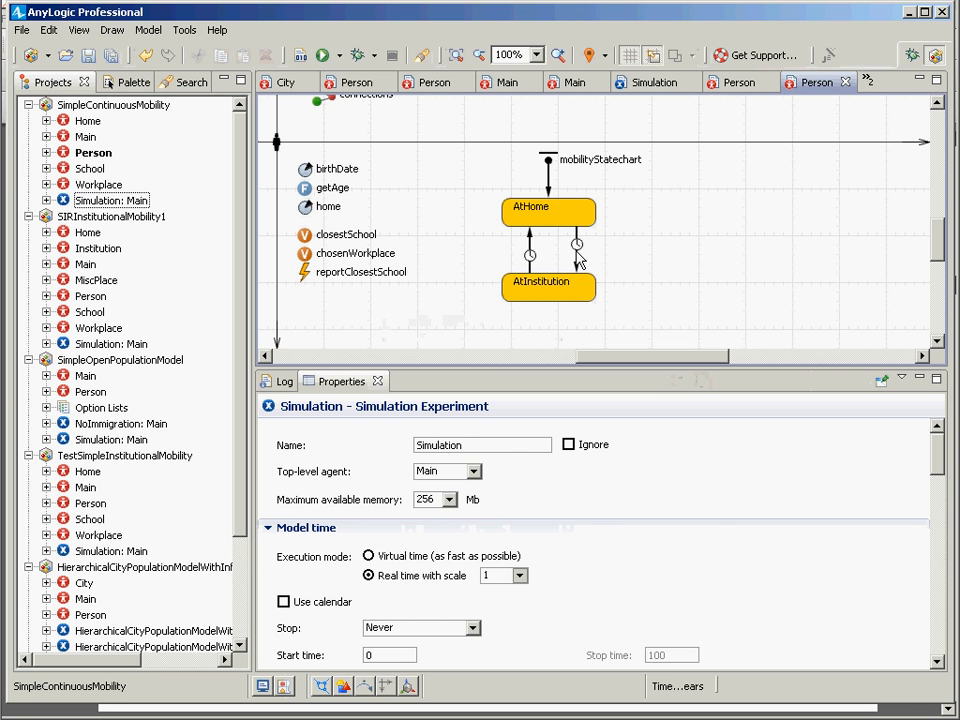
Step: Show the properties of the goToInstitution transition from AtHome to AtInstitution and enlarge the diagram area
left_click(578, 266)
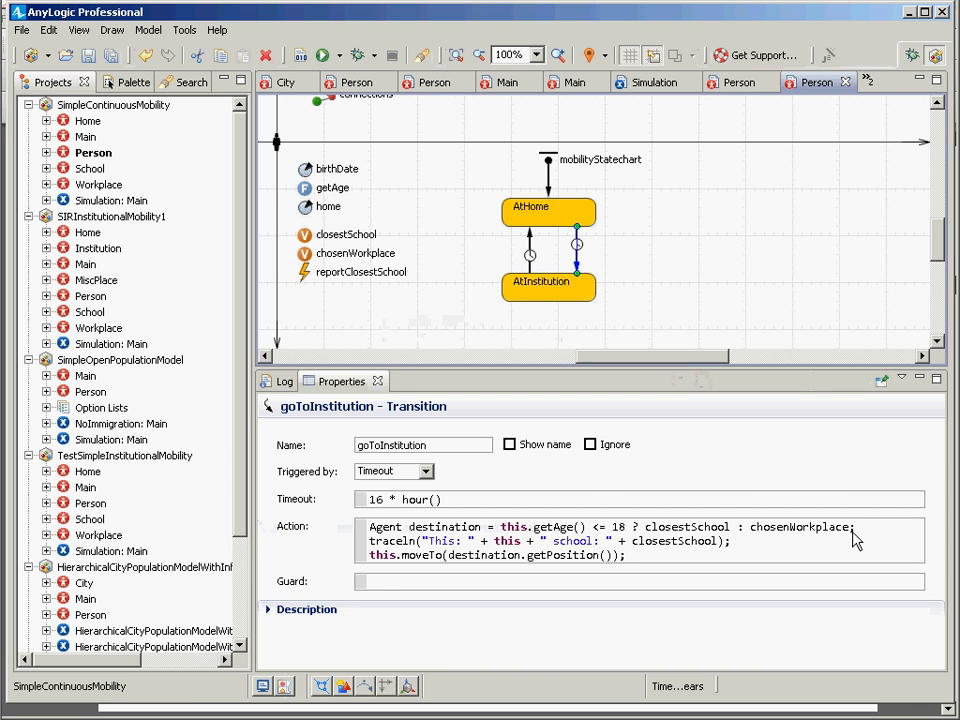
left_click_drag(860, 530, 336, 521)
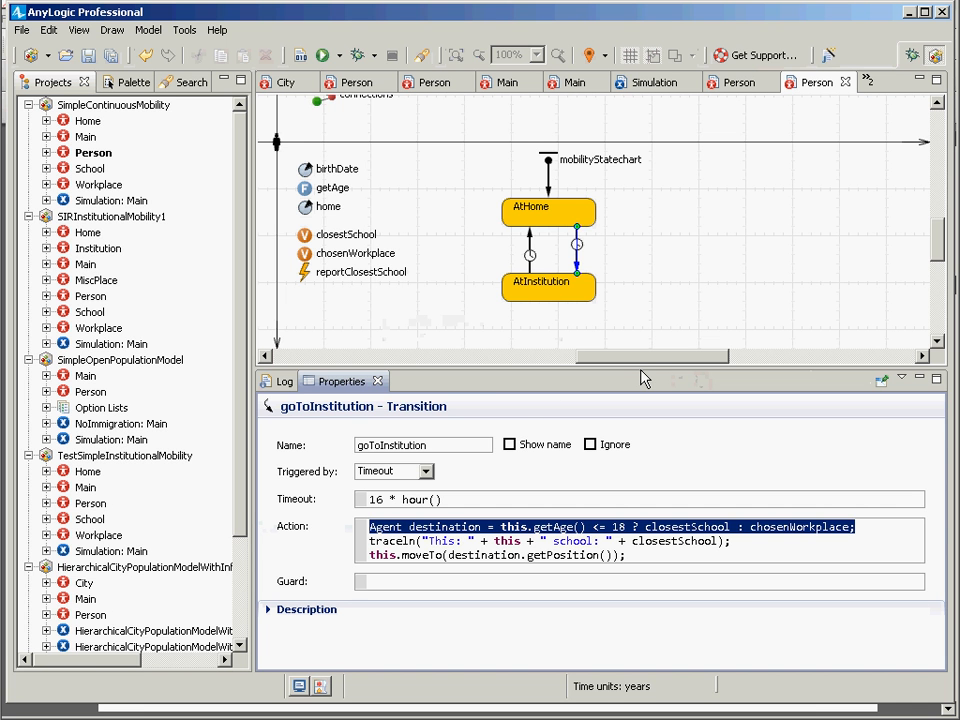
left_click_drag(643, 377, 628, 439)
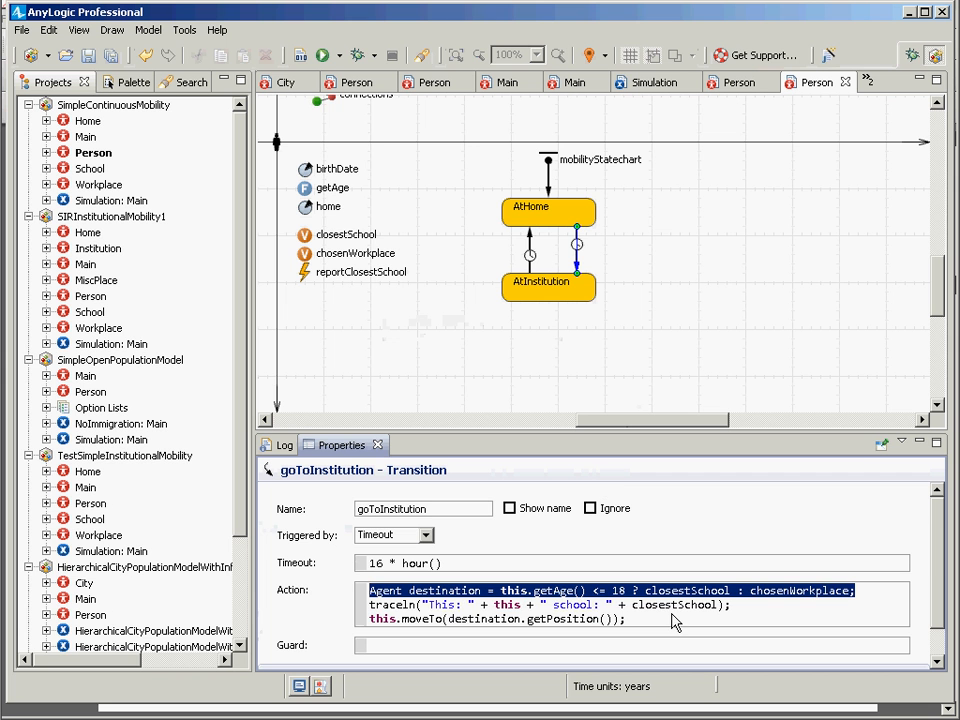
left_click_drag(935, 562, 935, 577)
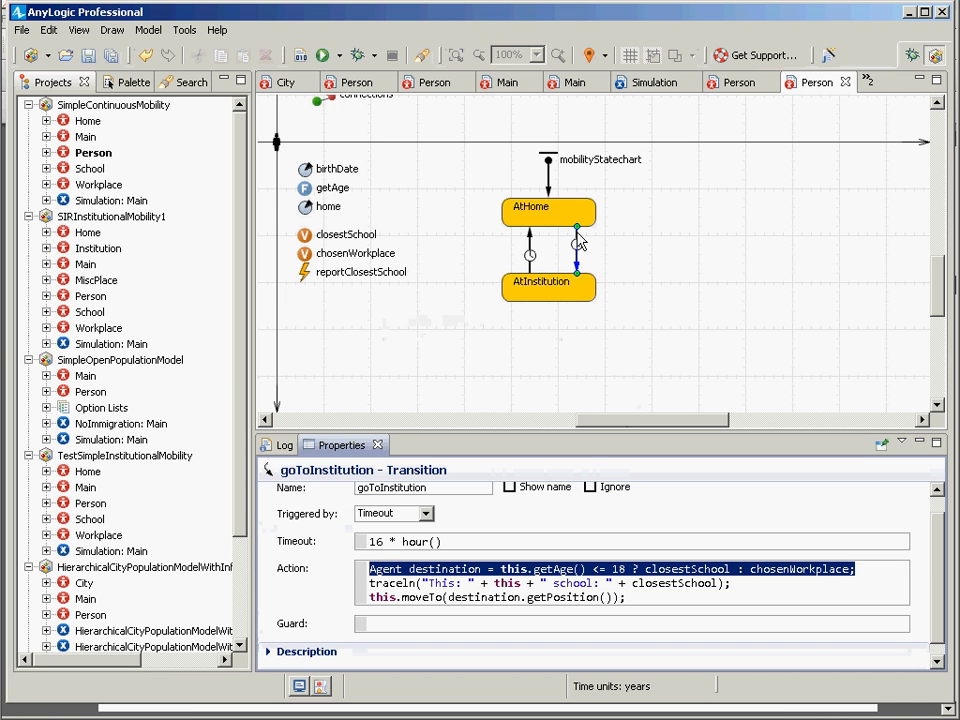
Step: Examine the age-based destination expression and the moveTo call in the goToInstitution transition's action
left_click(556, 577)
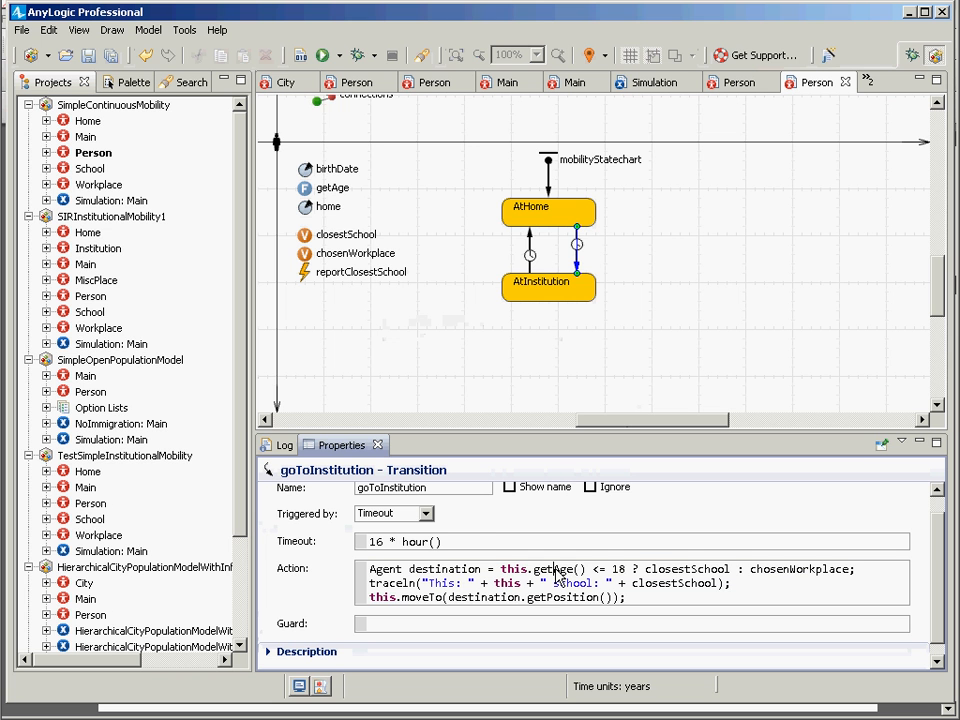
key("ctrl+Left")
key("ctrl+Left")
key("ctrl+Left")
key("ctrl+shift+Right")
key("ctrl+shift+Right")
key("ctrl+shift+Right")
key("ctrl+shift+Right")
key("ctrl+shift+Right")
key("ctrl+shift+Right")
key("ctrl+shift+Right")
key("ctrl+shift+Right")
key("ctrl+shift+Right")
key("ctrl+shift+Right")
key("ctrl+shift+Right")
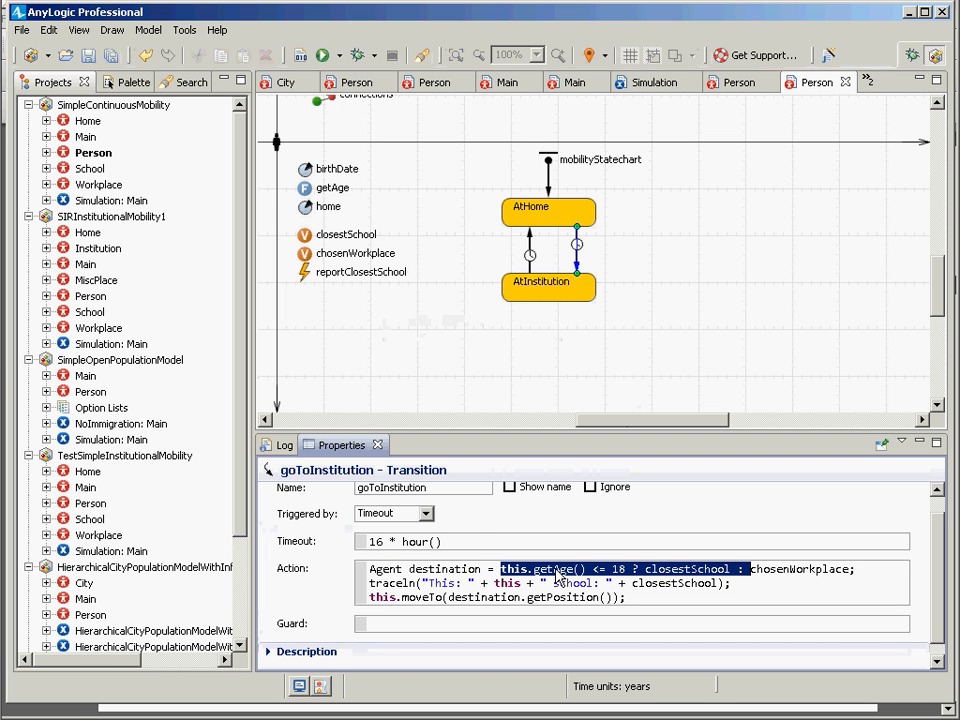
key("shift+Left")
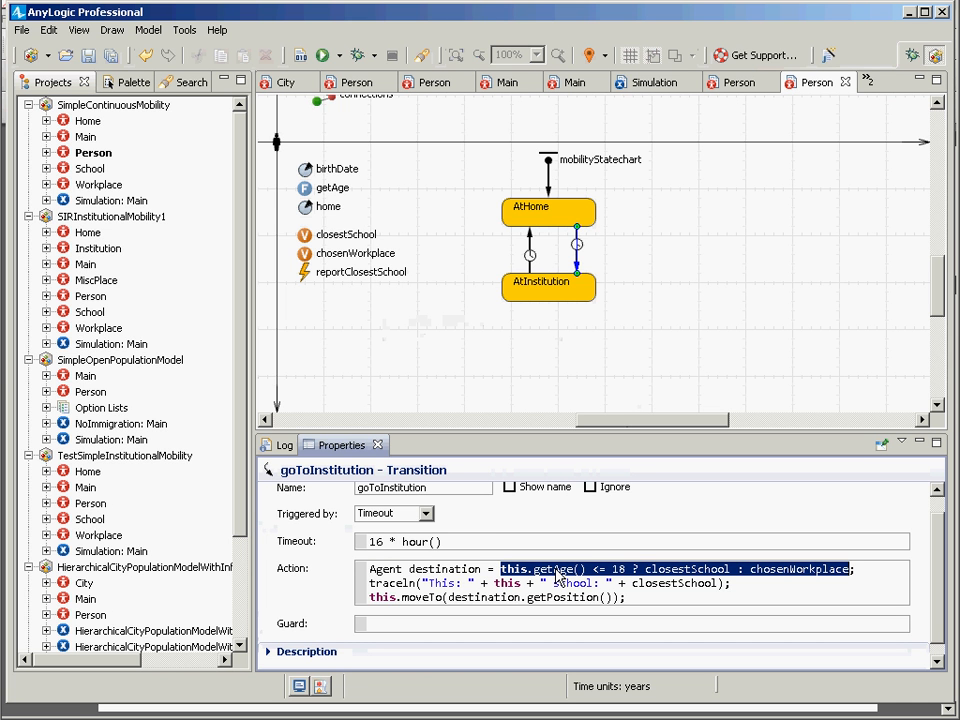
key("Left")
key("ctrl+Left")
key("ctrl+Left")
key("ctrl+shift+Right")
key("Down")
key("Down")
key("ctrl+shift+Left")
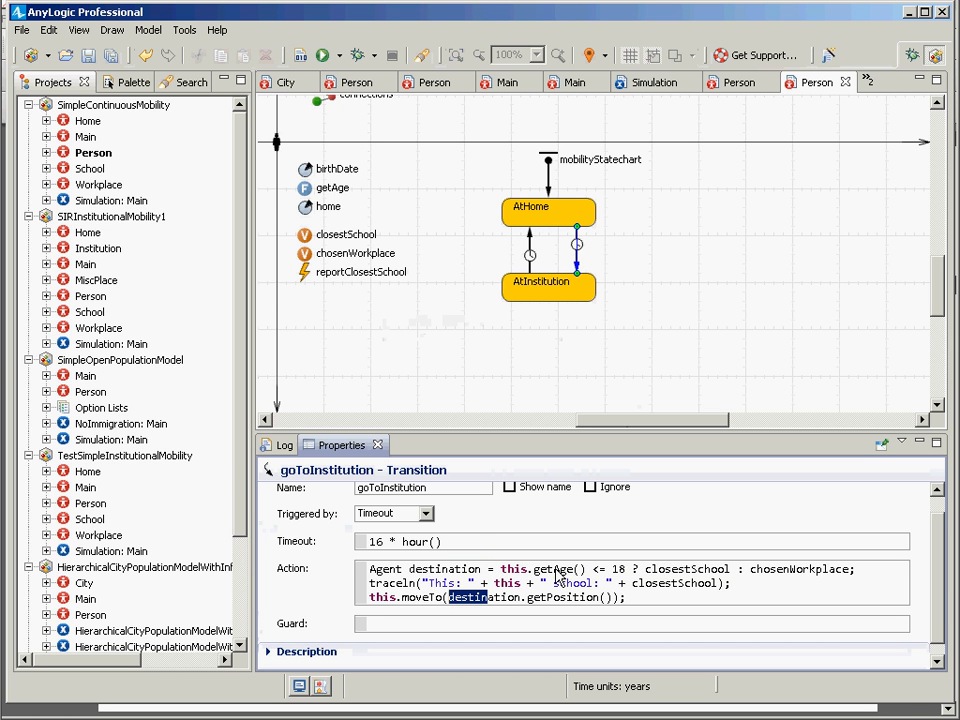
key("ctrl+shift+Left")
key("ctrl+shift+Left")
key("ctrl+shift+Left")
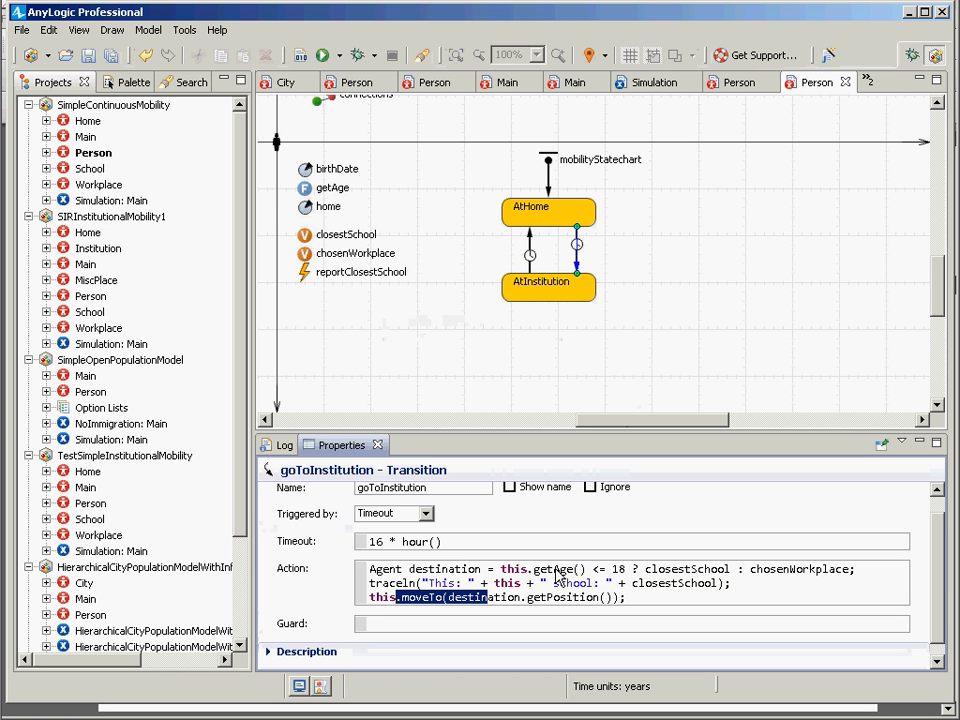
Step: Rename the AtInstitution state to AtSchool
left_click(557, 289)
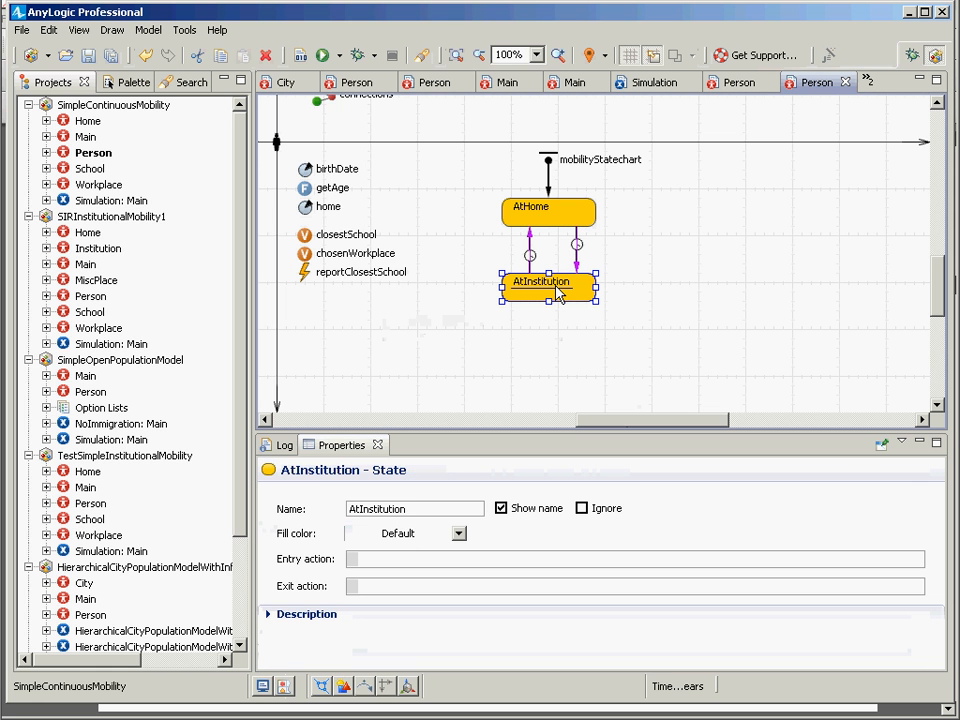
left_click(413, 520)
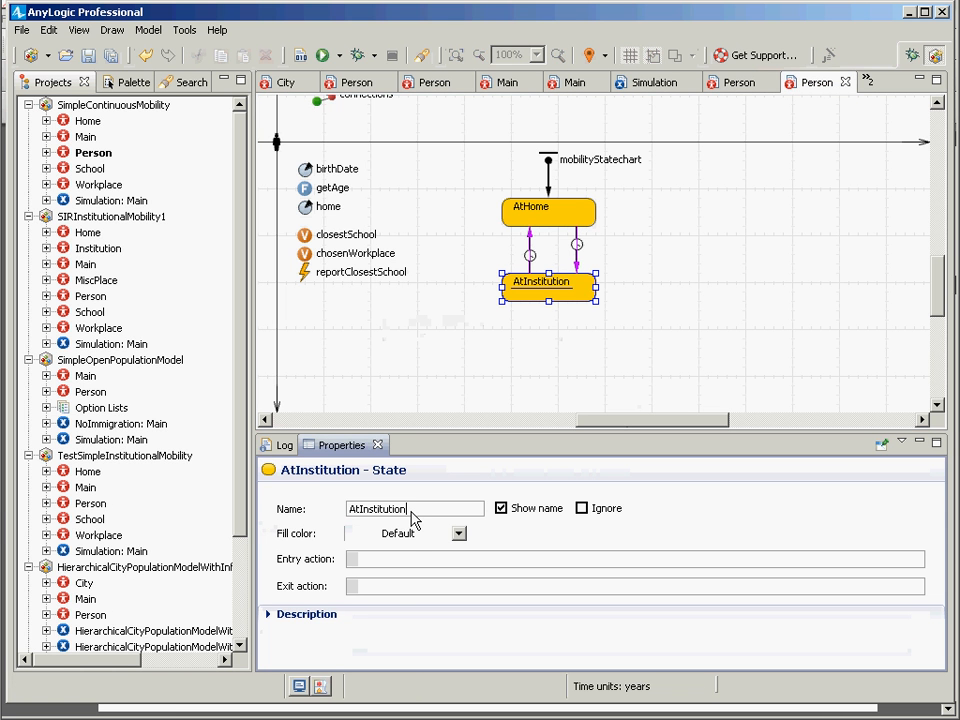
key("shift+Home")
key("shift+Right")
key("shift+Right")
type("School")
key("Return")
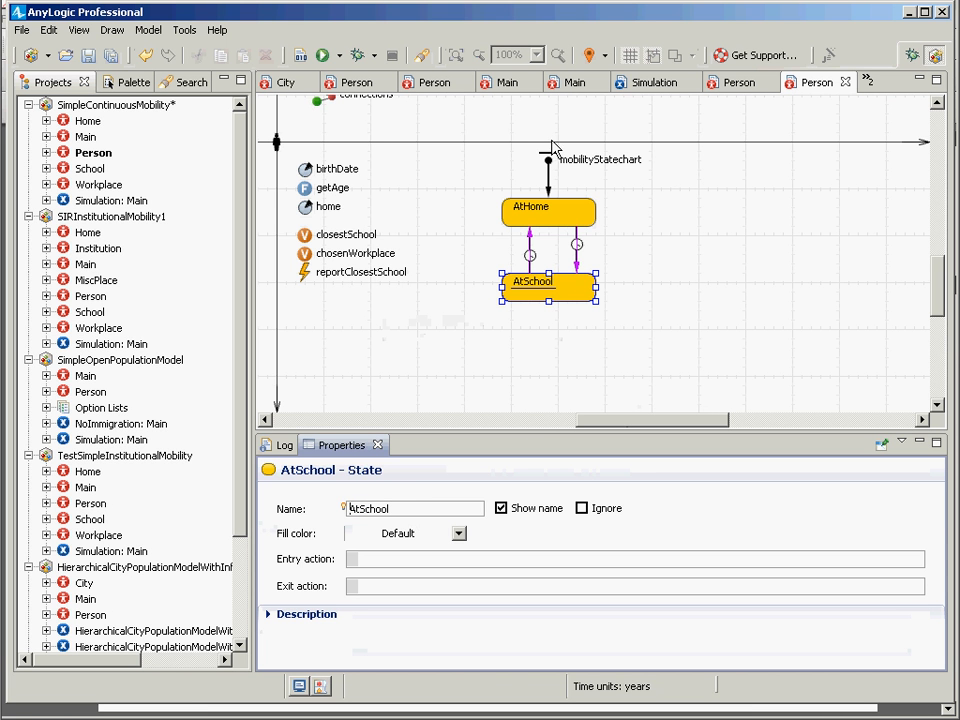
Step: Reroute the mobilityStatechart entry point to the left side of AtHome and add a state named AtWork above AtHome
left_click_drag(551, 156, 430, 229)
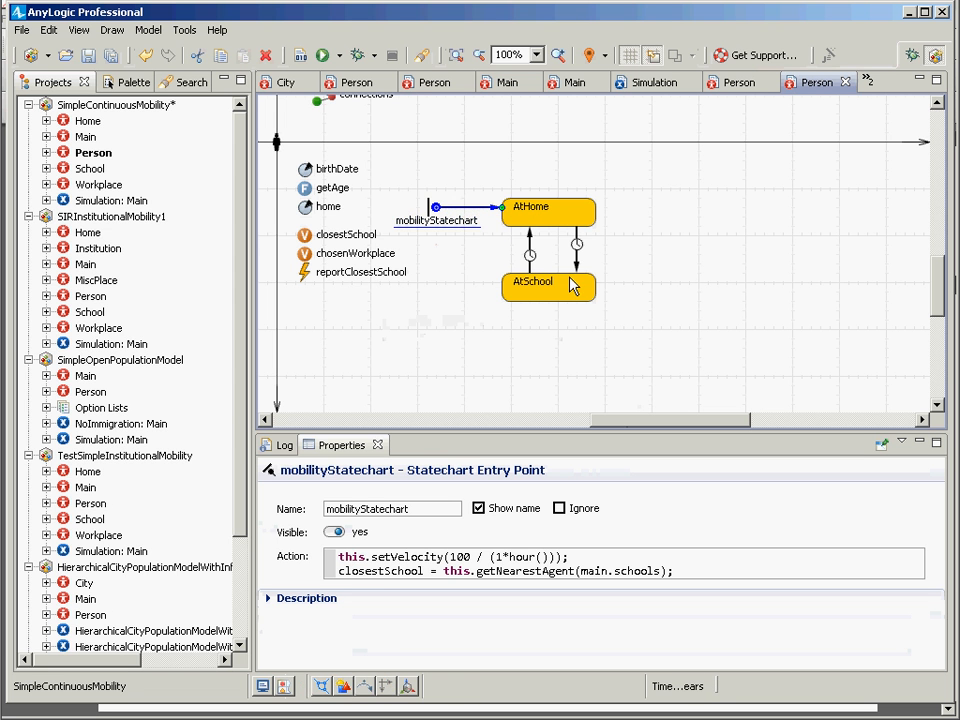
left_click(126, 82)
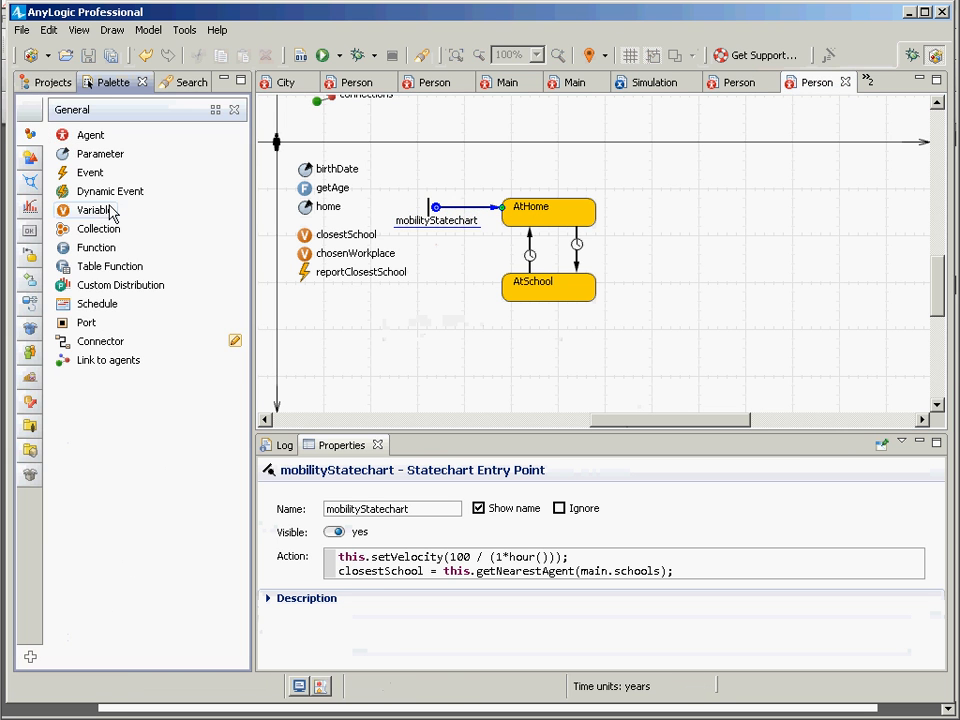
left_click(54, 84)
left_click(113, 84)
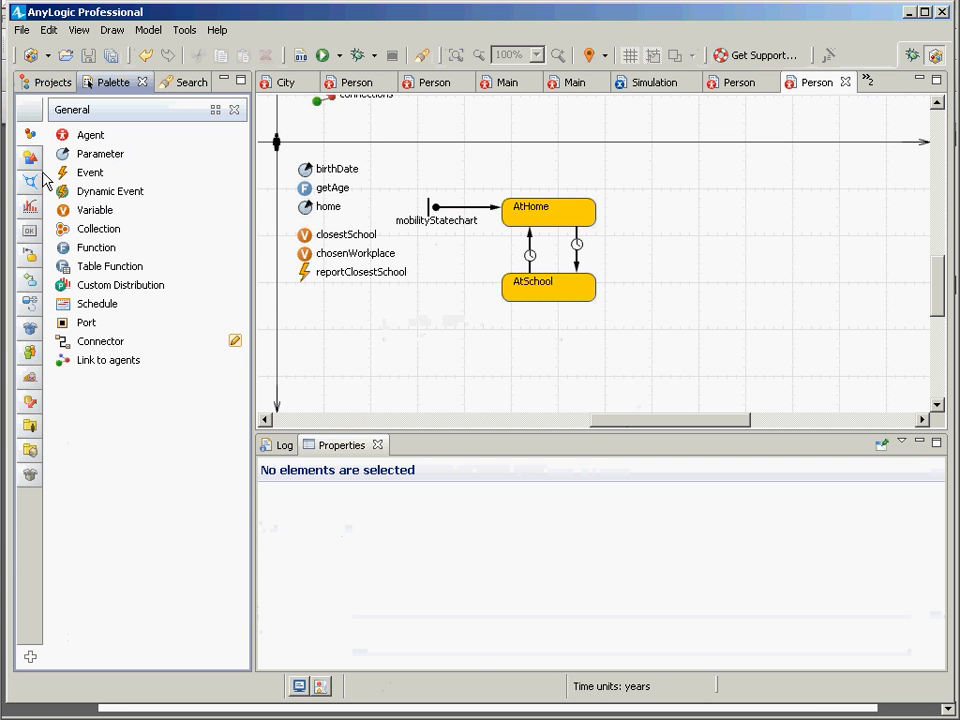
left_click(29, 254)
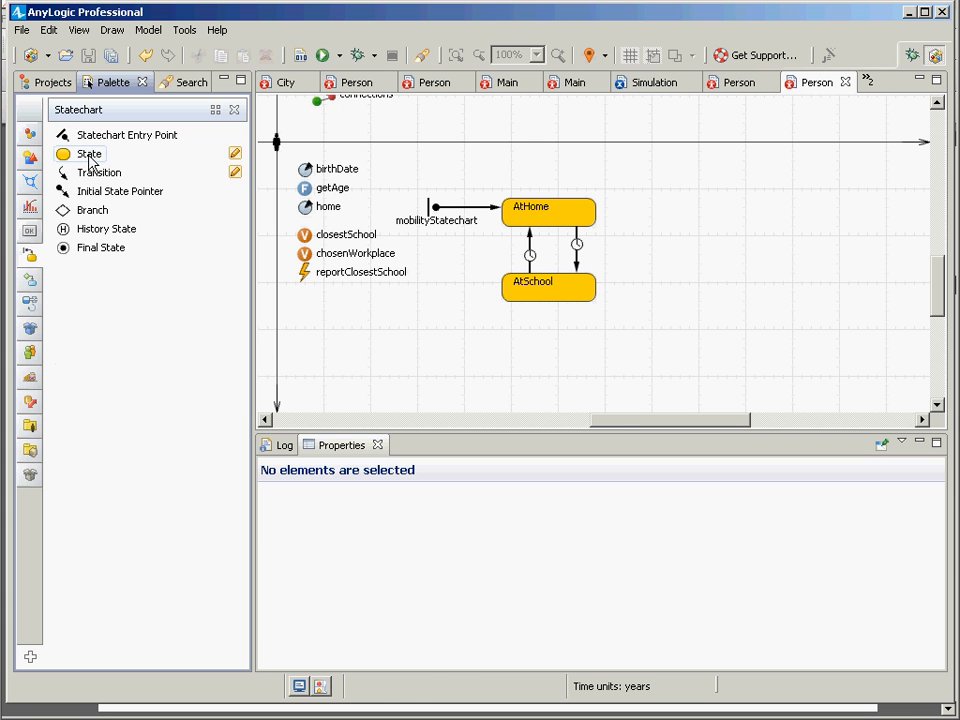
left_click_drag(89, 160, 527, 150)
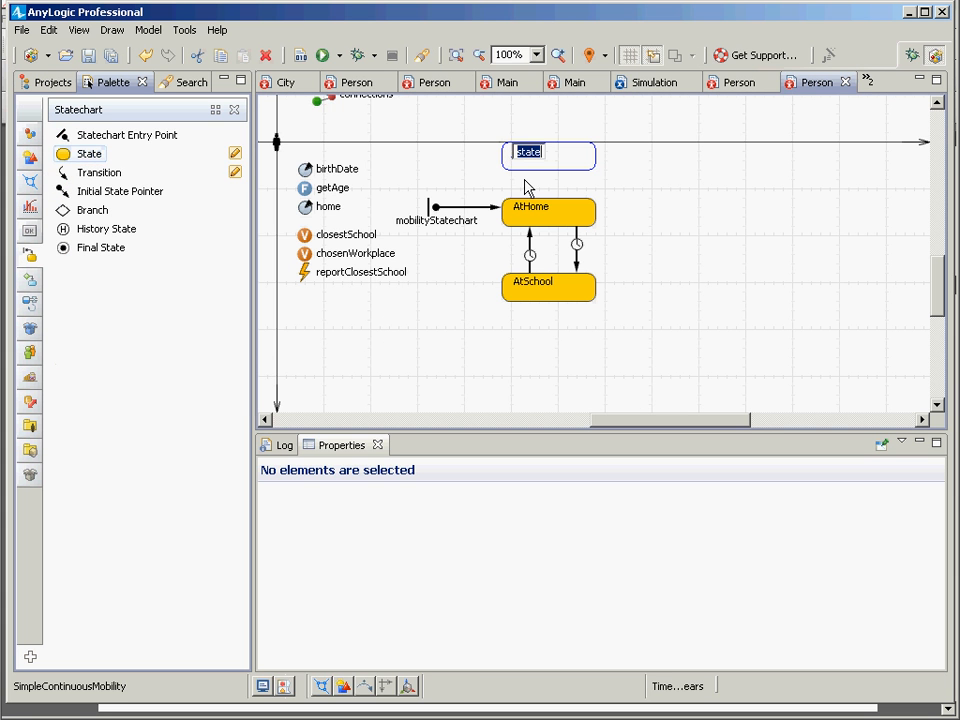
type("AtWork")
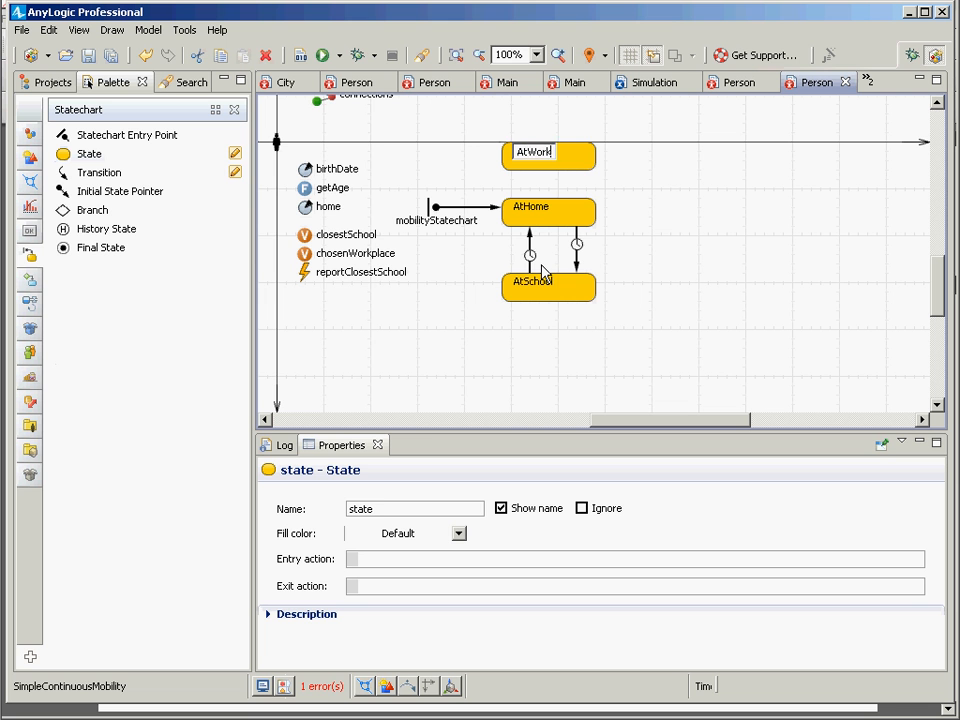
key("Return")
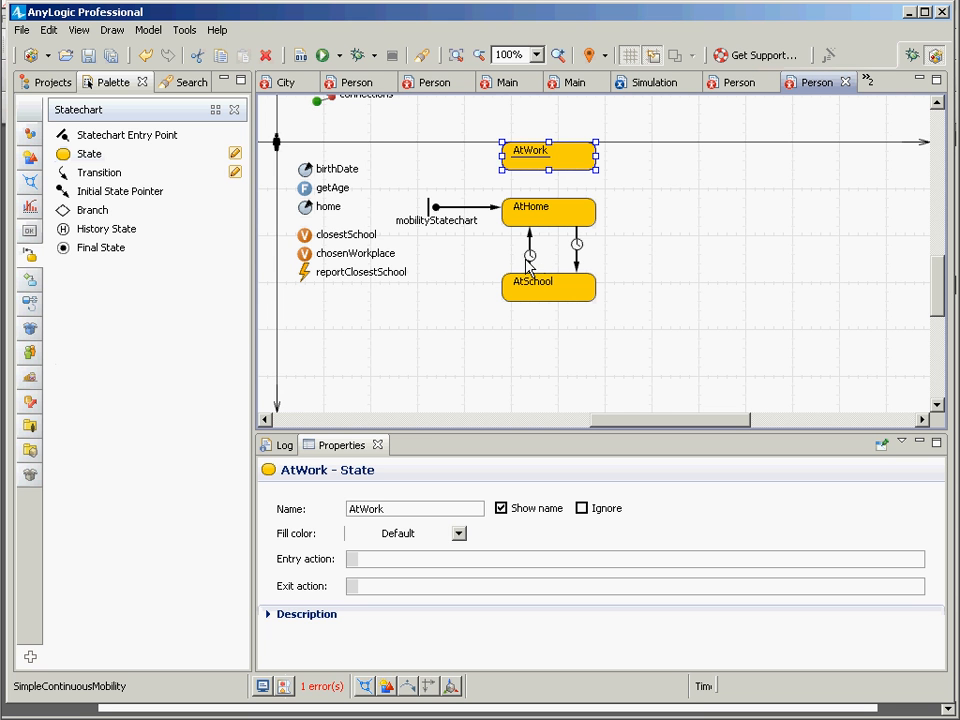
Step: Duplicate the transition from AtSchool to AtHome and attach the copy so it runs from AtWork to AtHome
left_click(529, 265)
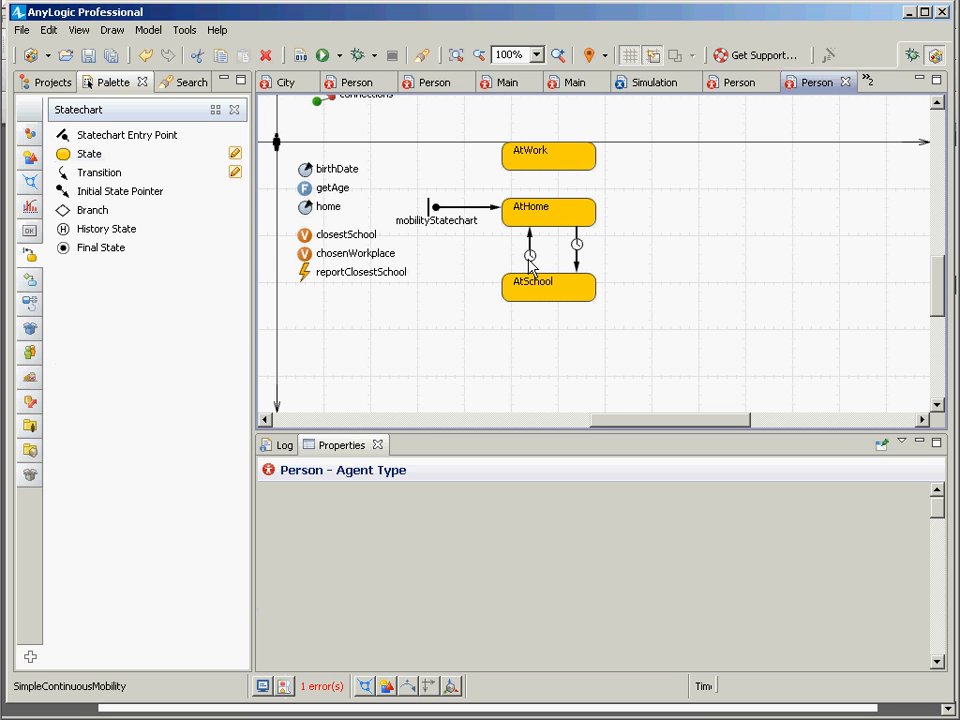
left_click(530, 266)
key("ctrl+c")
key("ctrl+v")
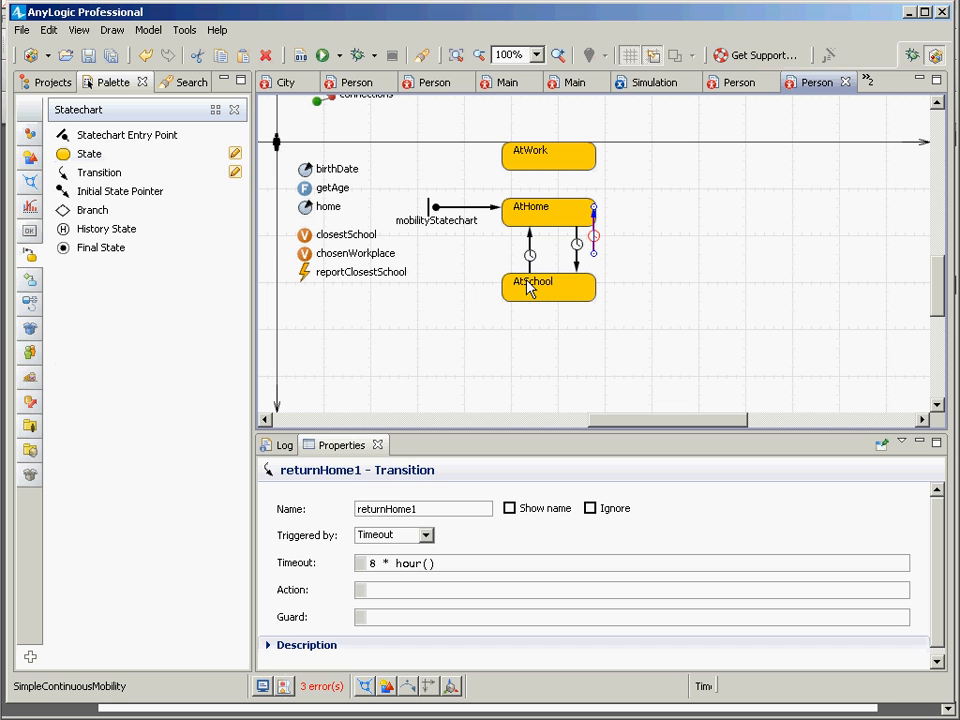
left_click_drag(593, 253, 530, 170)
left_click_drag(591, 207, 533, 207)
Step: Duplicate the goToInstitution transition and attach the copy so it runs from AtHome to AtWork
left_click(577, 262)
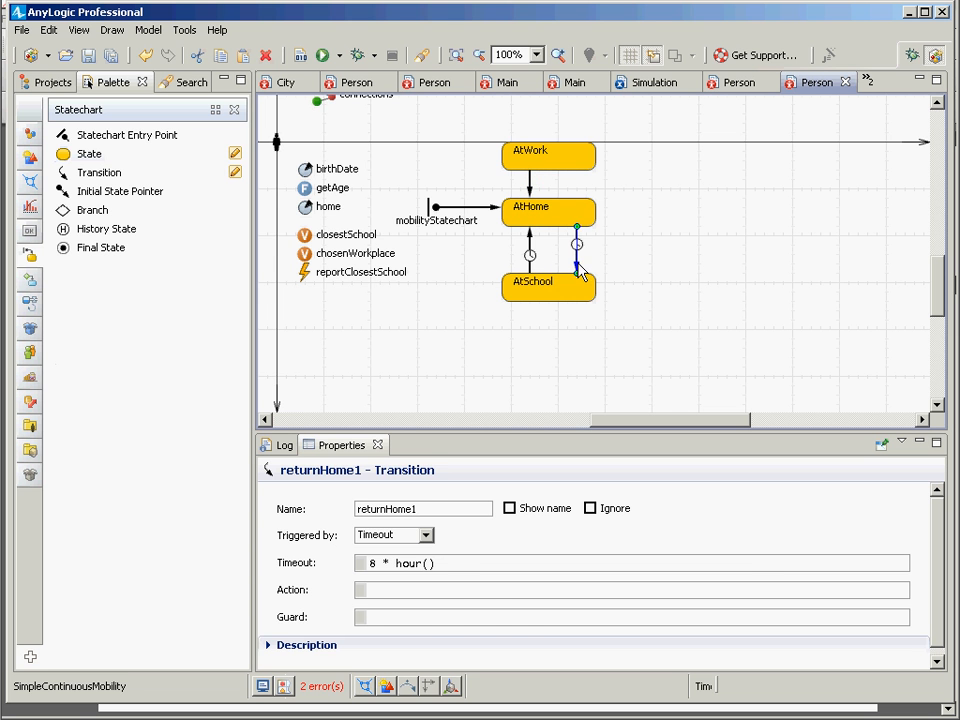
key("ctrl+c")
key("ctrl+v")
left_click_drag(593, 253, 578, 173)
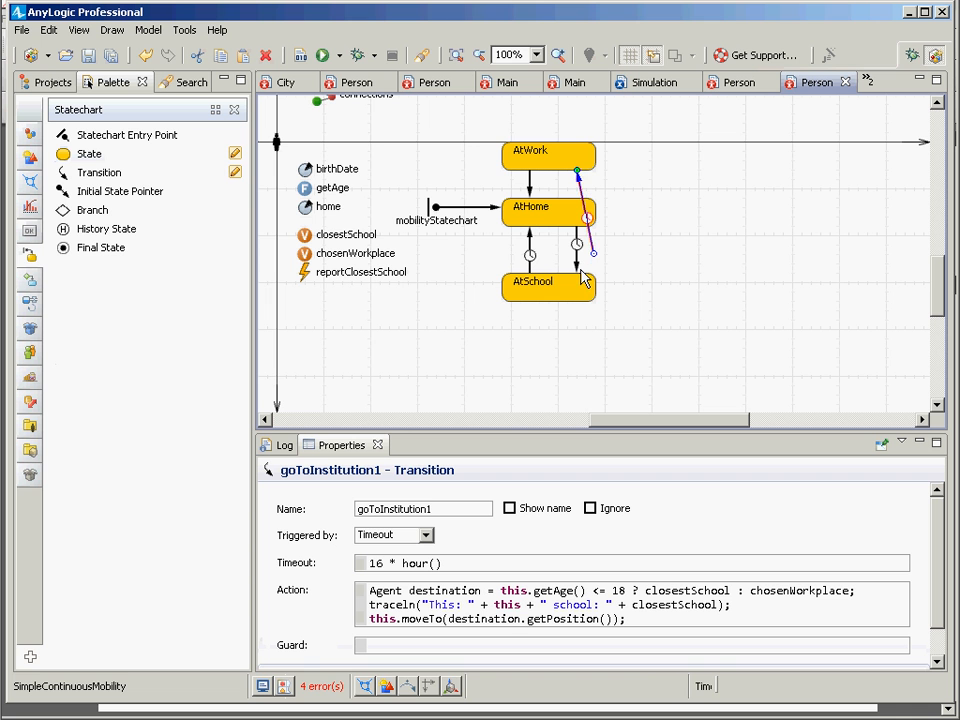
left_click_drag(595, 258, 576, 198)
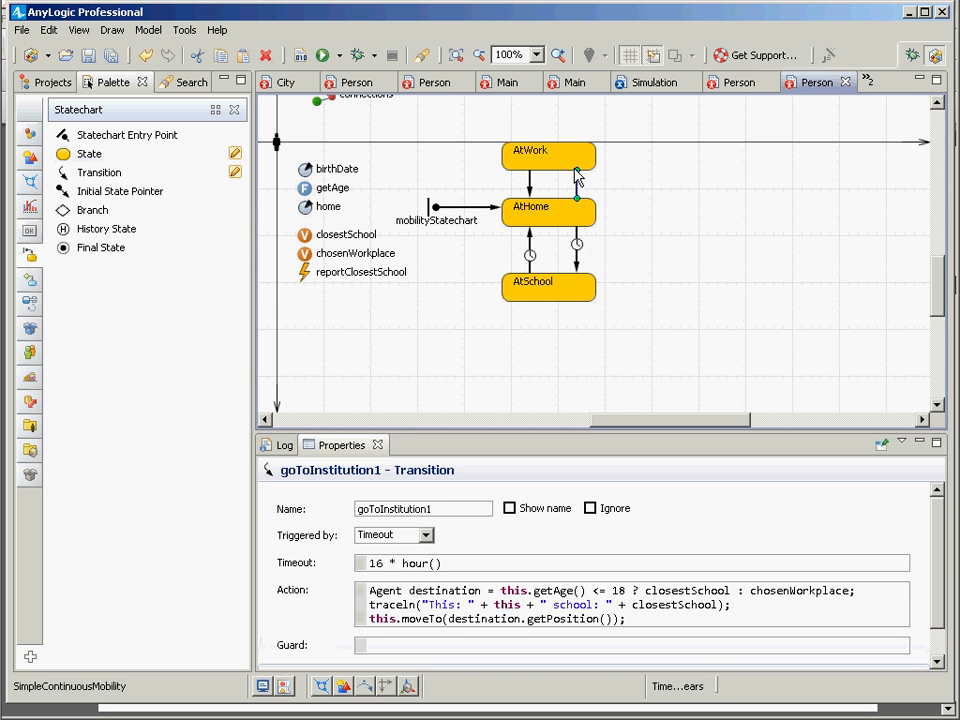
left_click(529, 186)
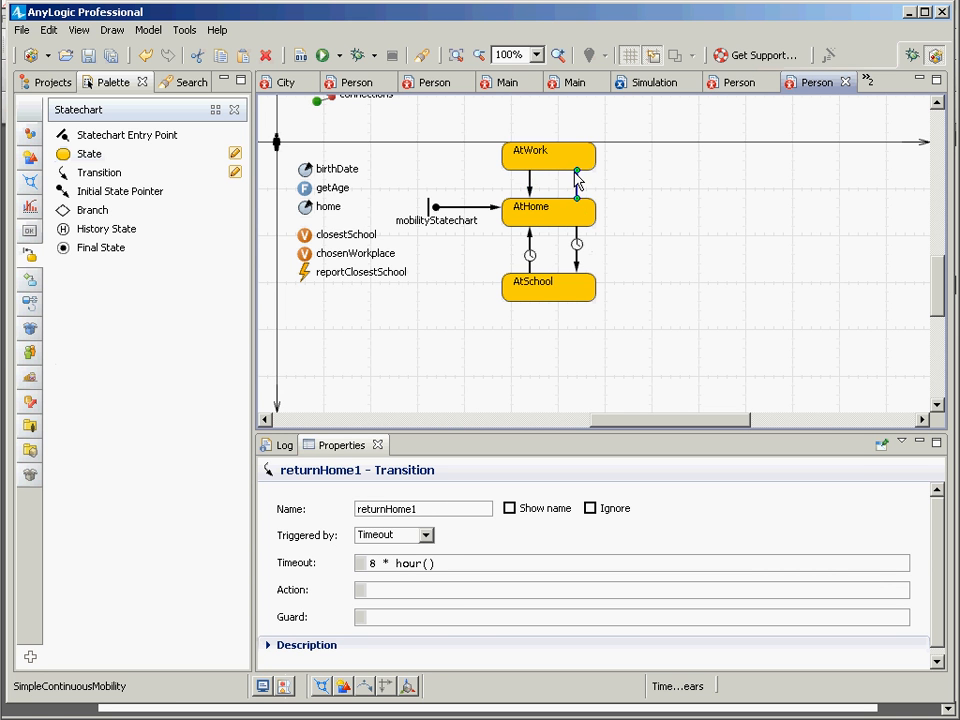
Step: Remove the destination declaration and traceln lines from the action of the AtHome-to-AtWork transition, leaving only the moveTo call
left_click(577, 192)
left_click(575, 620)
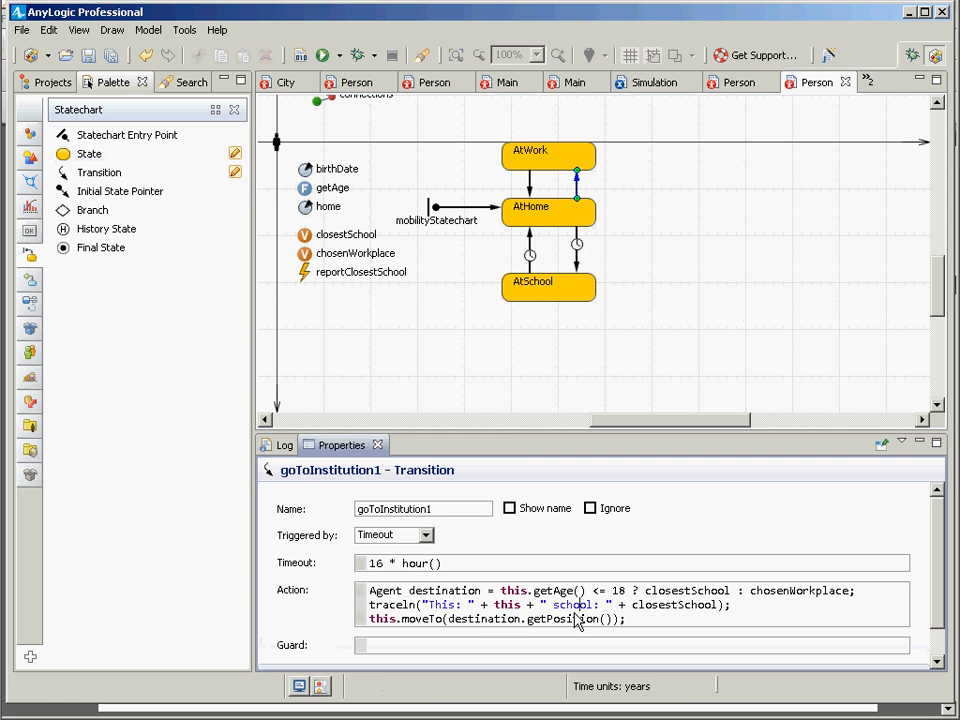
key("Up")
key("ctrl+Left")
key("ctrl+Left")
key("ctrl+Left")
key("shift+Down")
key("shift+Down")
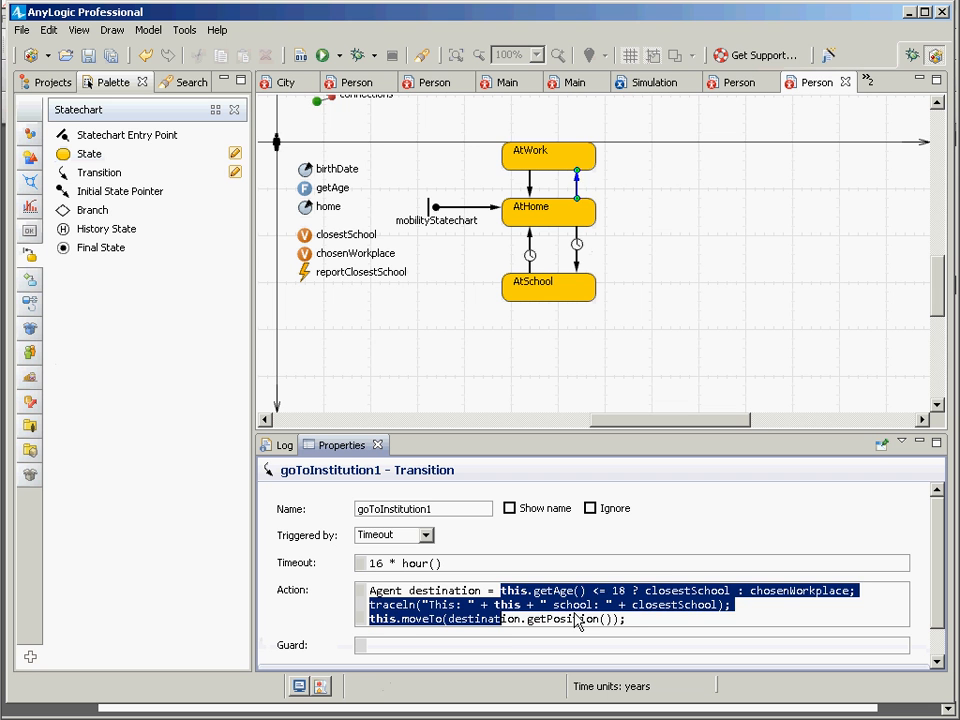
key("Left")
key("Home")
key("shift+Down")
key("shift+Down")
key("Delete")
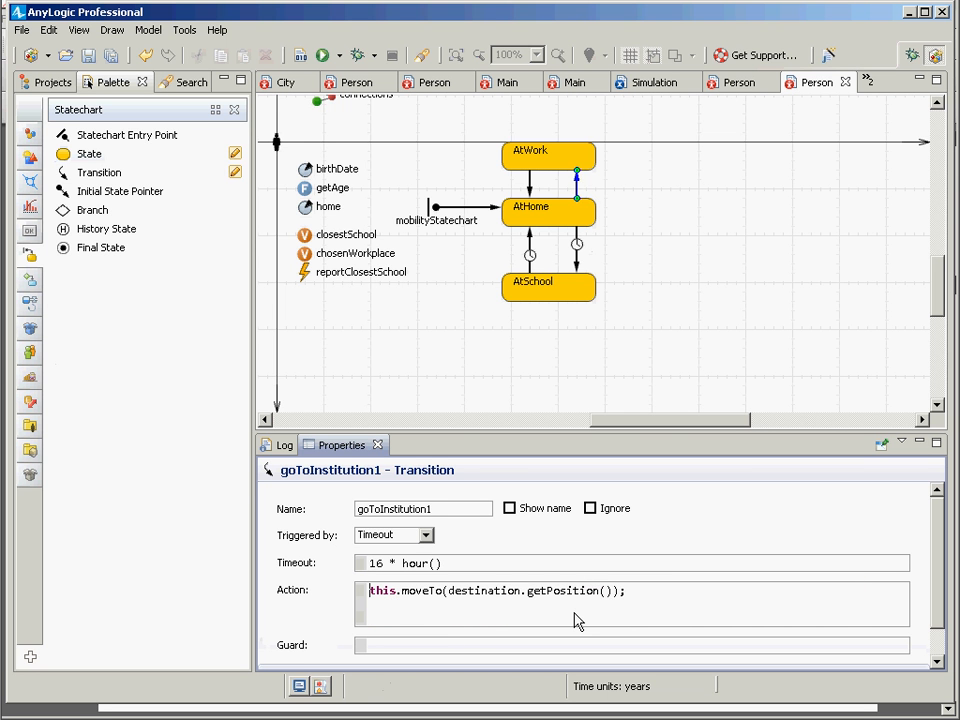
Step: Replace destination with chosenWorkplace in the moveTo call of the AtHome-to-AtWork transition
key("ctrl+Right")
key("ctrl+Right")
key("ctrl+Right")
key("ctrl+shift+Right")
type("chosenW")
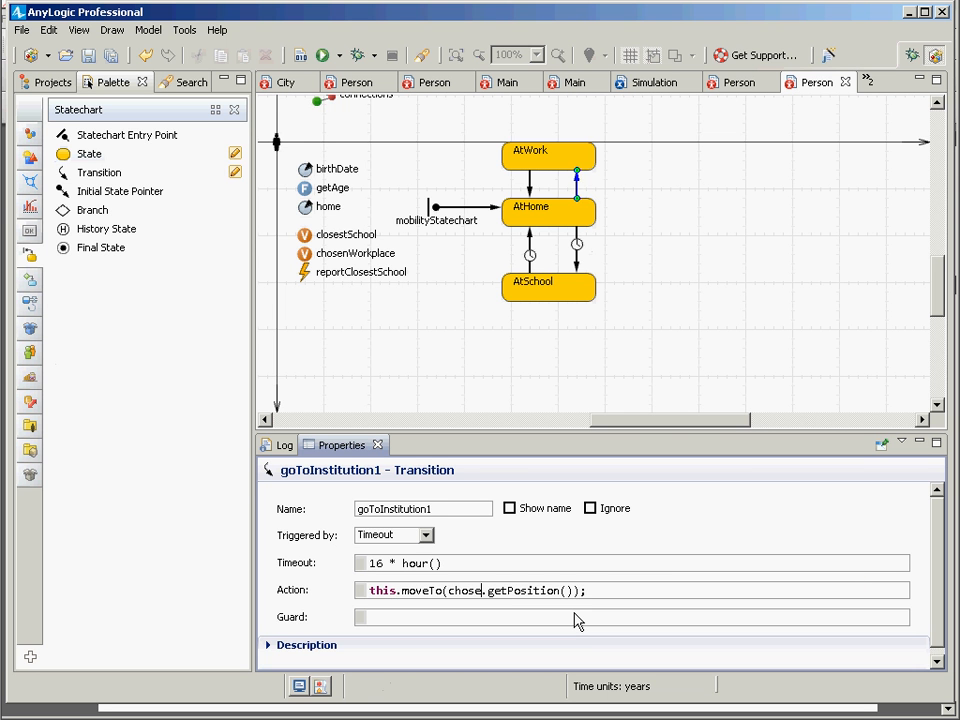
type("orkplace")
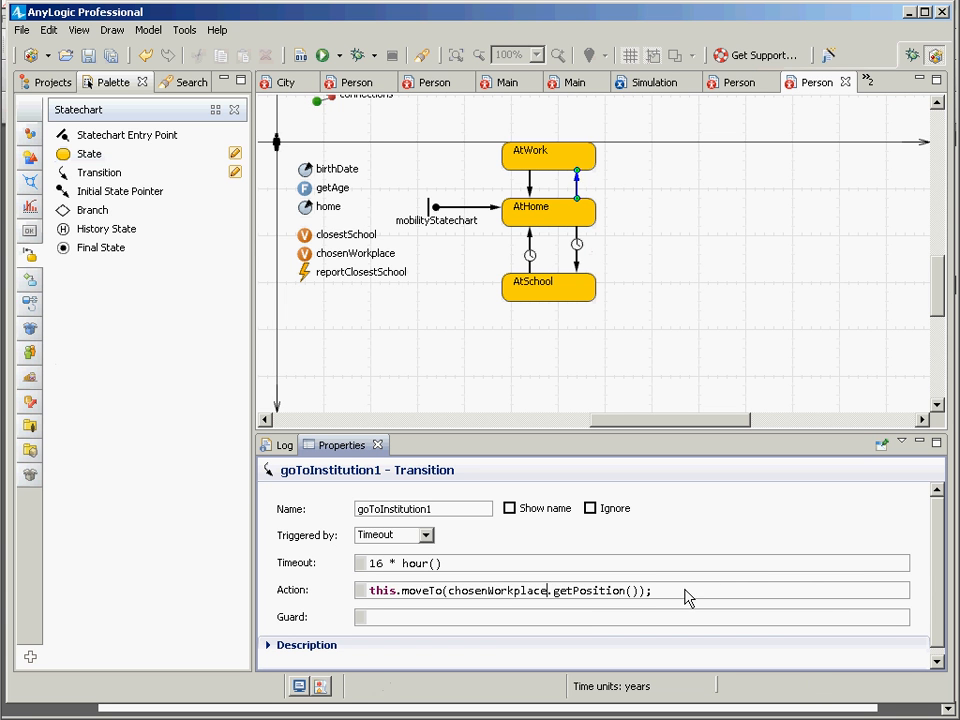
Step: Copy the chosenWorkplace moveTo statement over the whole action of the AtHome-to-AtSchool transition
left_click_drag(686, 596, 333, 573)
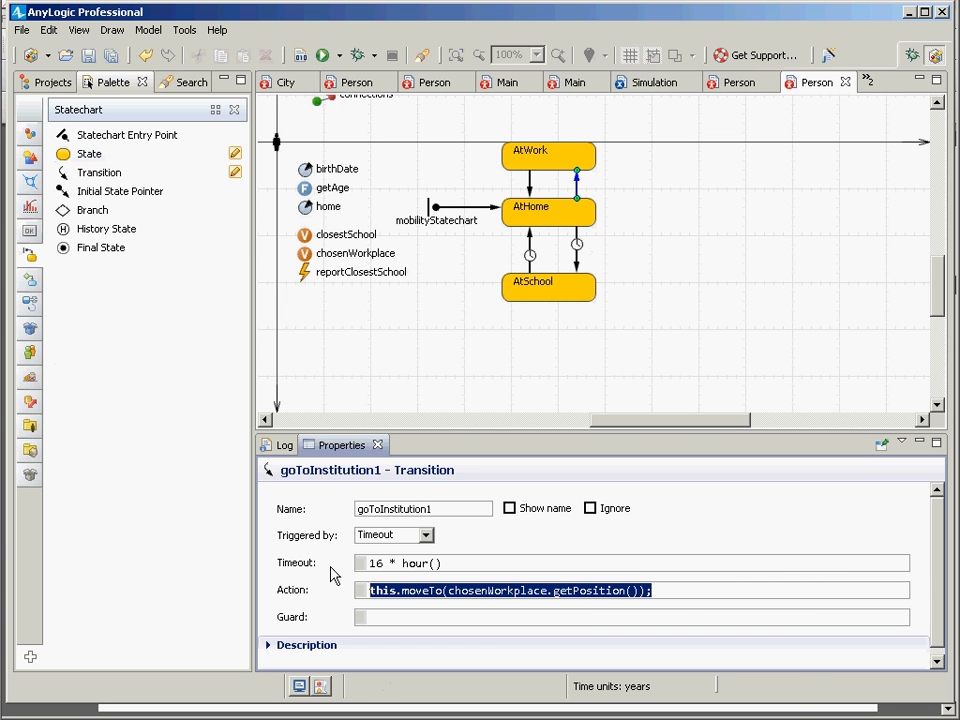
left_click(576, 262)
left_click(630, 620)
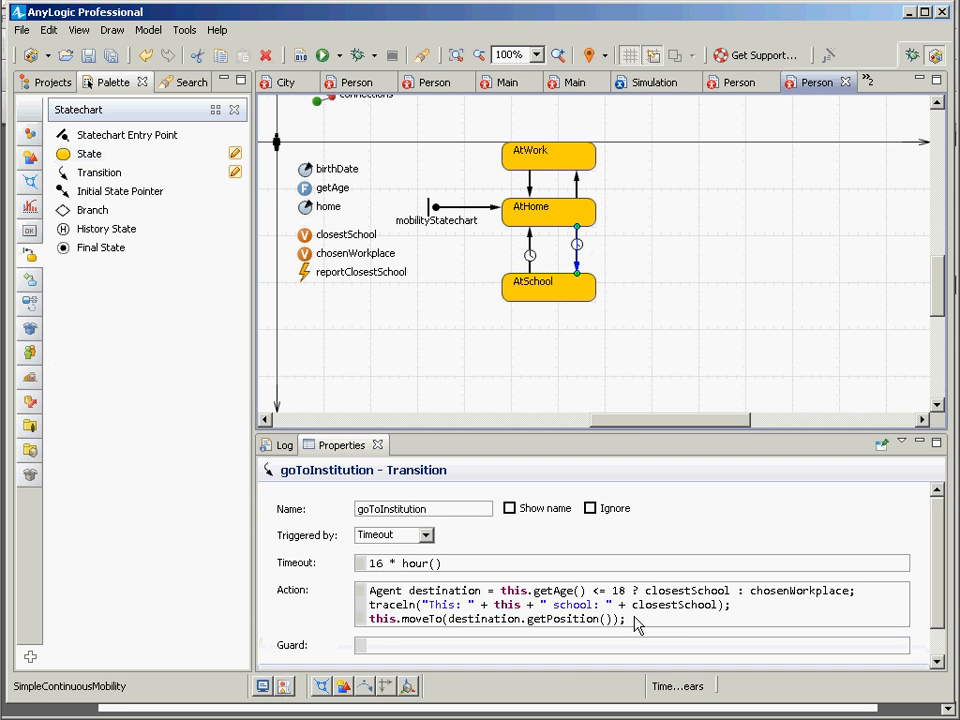
key("ctrl+a")
key("ctrl+v")
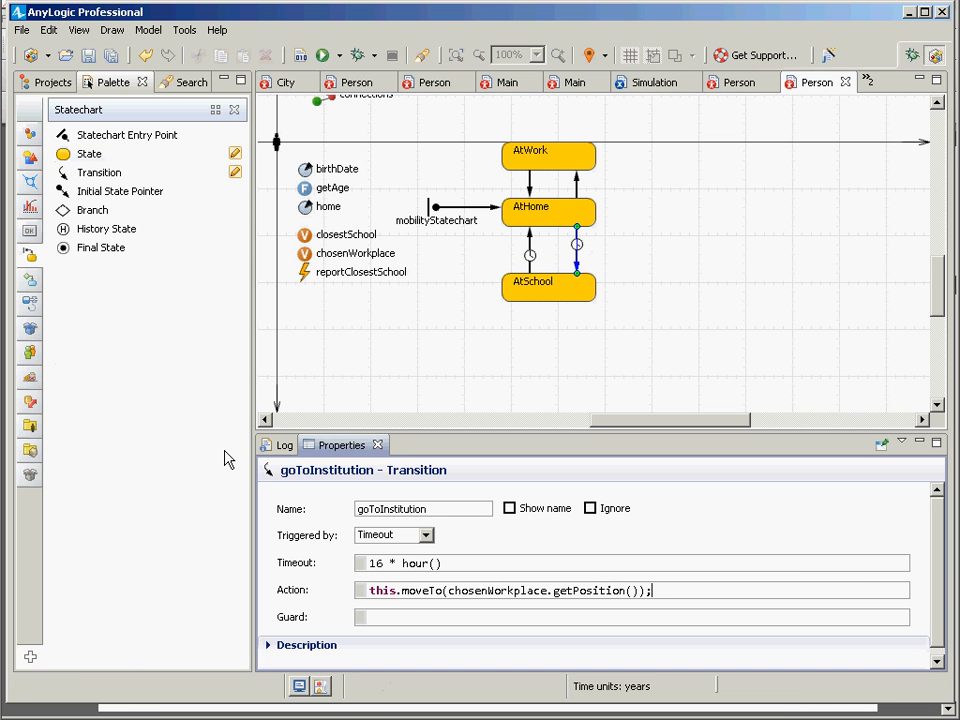
Step: Change chosenWorkplace to closestSchool in the moveTo call of the AtHome-to-AtSchool transition
key("ctrl+Left")
key("ctrl+Left")
key("ctrl+Left")
key("ctrl+Left")
key("ctrl+shift+Left")
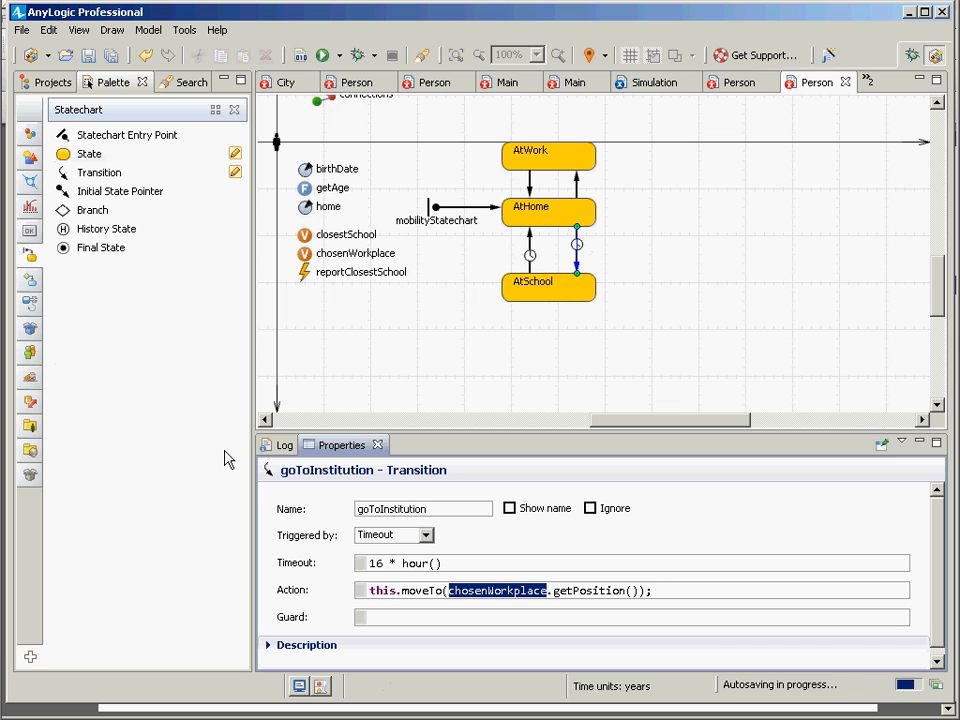
key("Right")
key("BackSpace")
key("BackSpace")
key("BackSpace")
key("BackSpace")
key("BackSpace")
key("BackSpace")
key("BackSpace")
key("BackSpace")
key("BackSpace")
key("BackSpace")
key("BackSpace")
key("BackSpace")
key("BackSpace")
key("BackSpace")
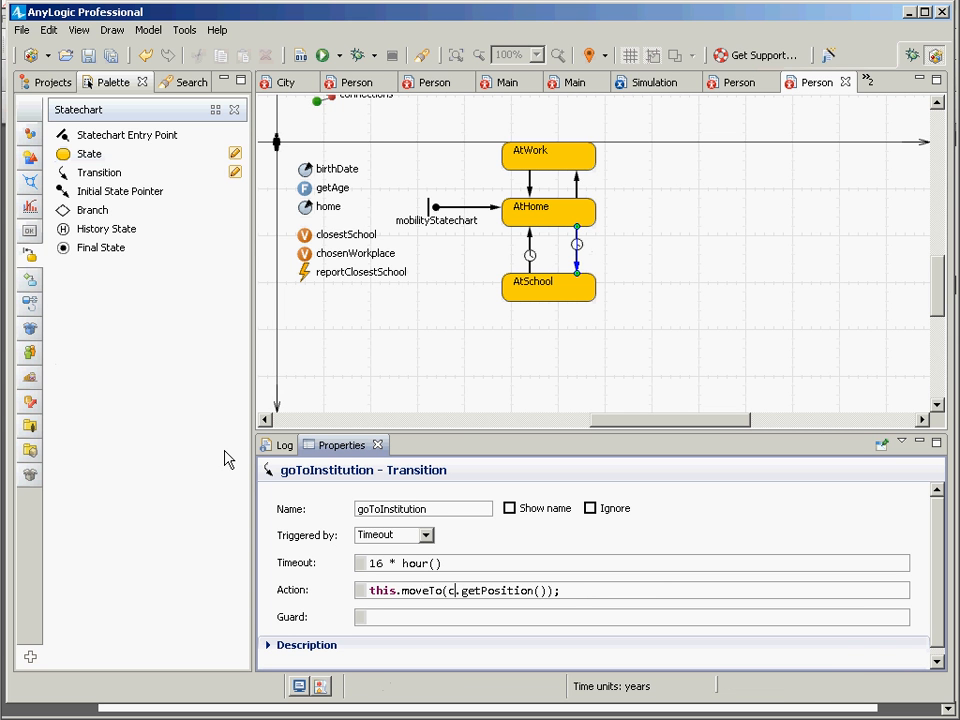
type("losestSchoo")
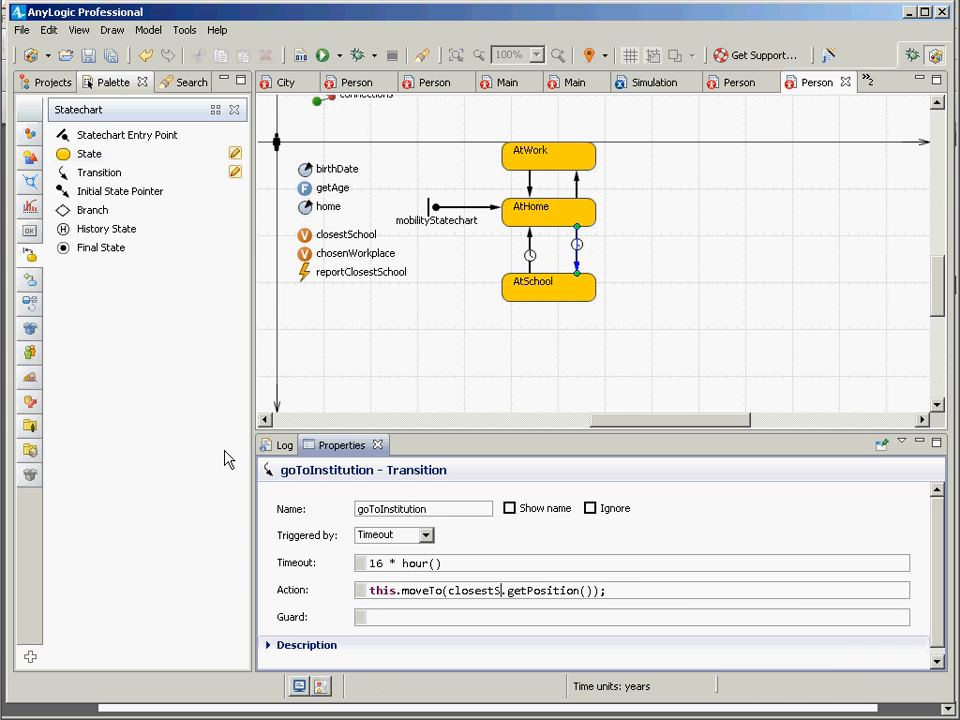
type("l")
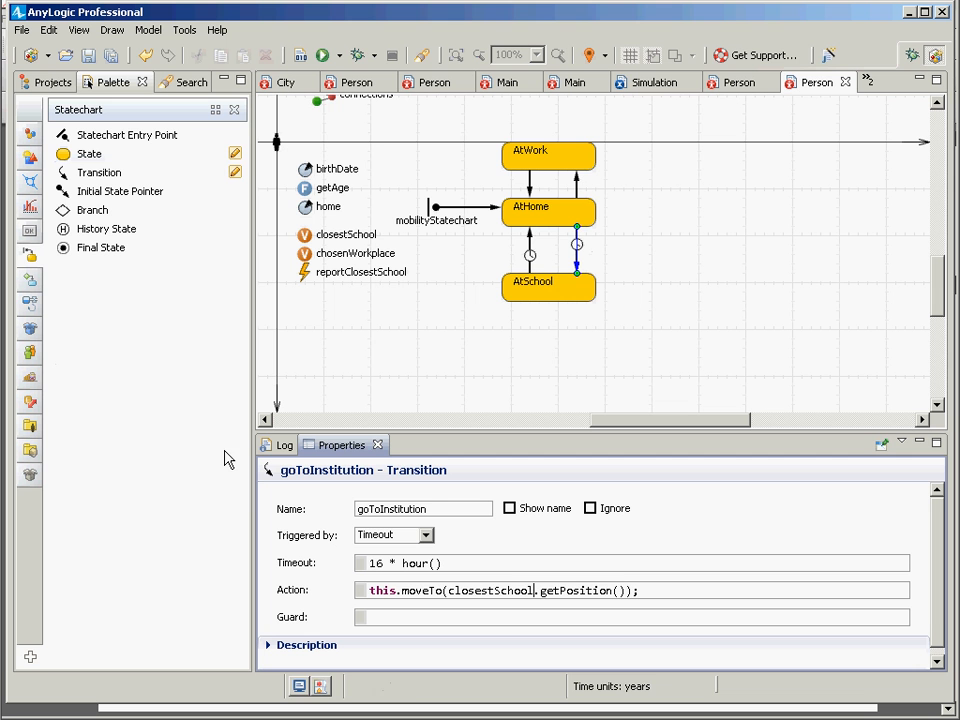
Step: Move the AtWork state further up, away from AtHome, to lengthen the transitions between them
left_click(577, 190)
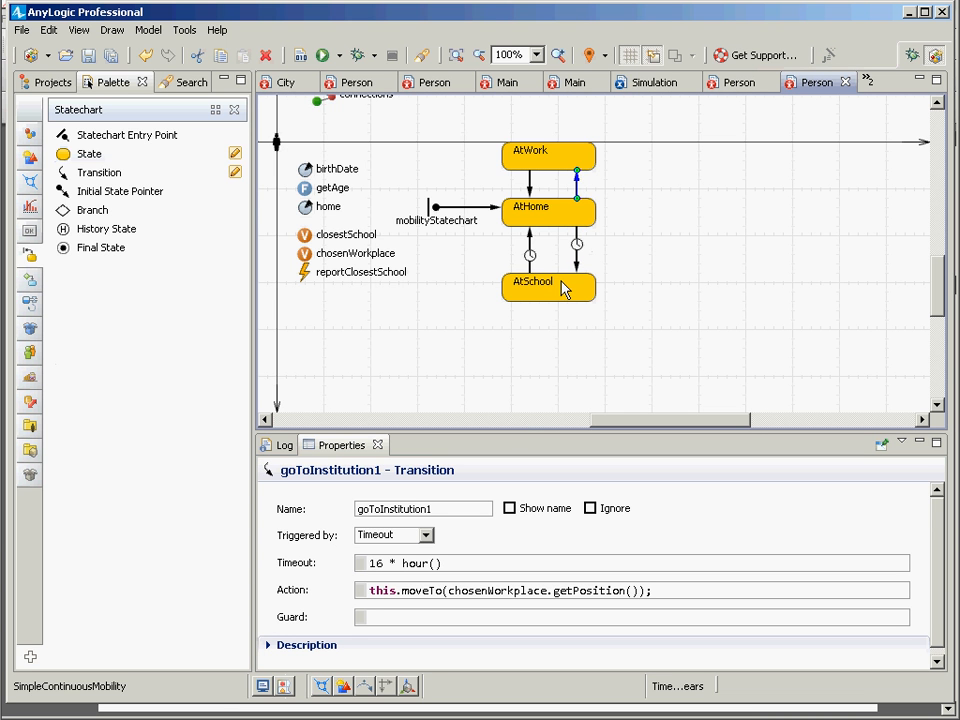
left_click(577, 224)
left_click(576, 193)
left_click(572, 162)
mouse_move(570, 157)
left_mouse_down()
mouse_move(567, 142)
mouse_move(572, 166)
left_mouse_up()
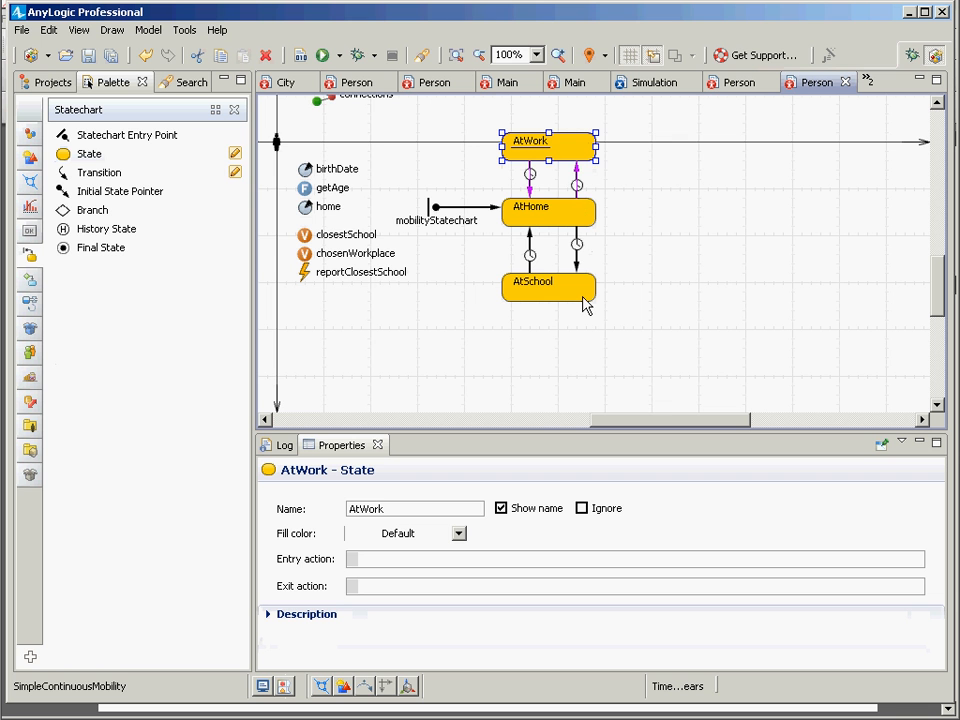
left_click_drag(572, 154, 571, 147)
Step: Set the guard of the AtHome-to-AtWork transition to this.getAge() > 18
left_click(576, 190)
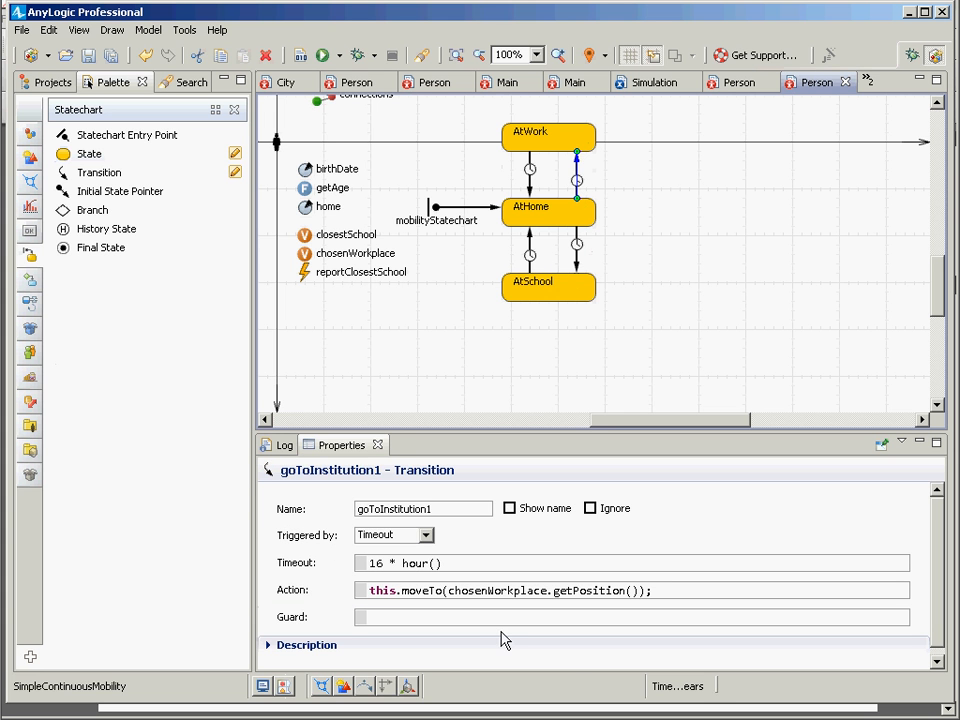
left_click(490, 624)
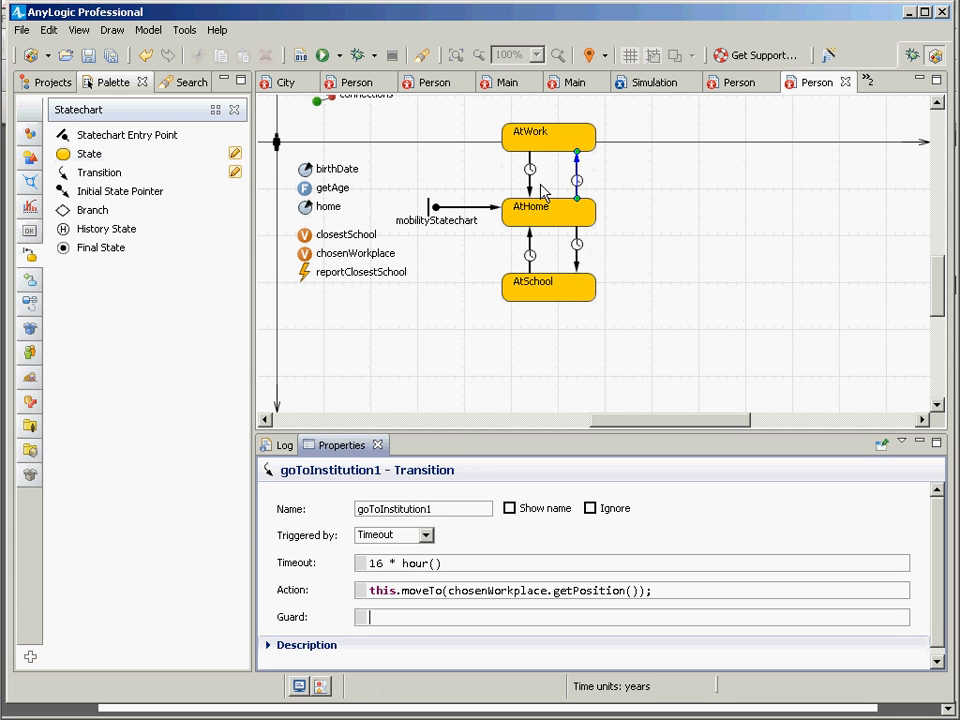
type("this.getAge() >=")
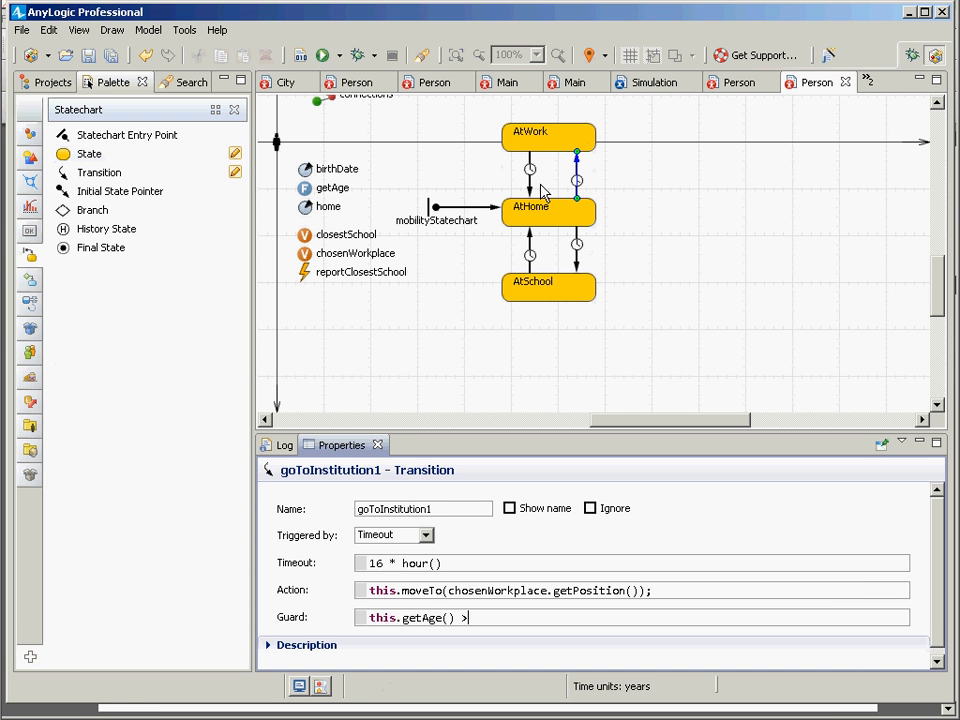
key("BackSpace")
type("18")
Step: Copy the age guard to the AtHome-to-AtSchool transition as this.getAge() <= 18 and check it against the AtWork transition's guard
key("shift+Left")
key("shift+Left")
key("shift+Home")
key("ctrl+c")
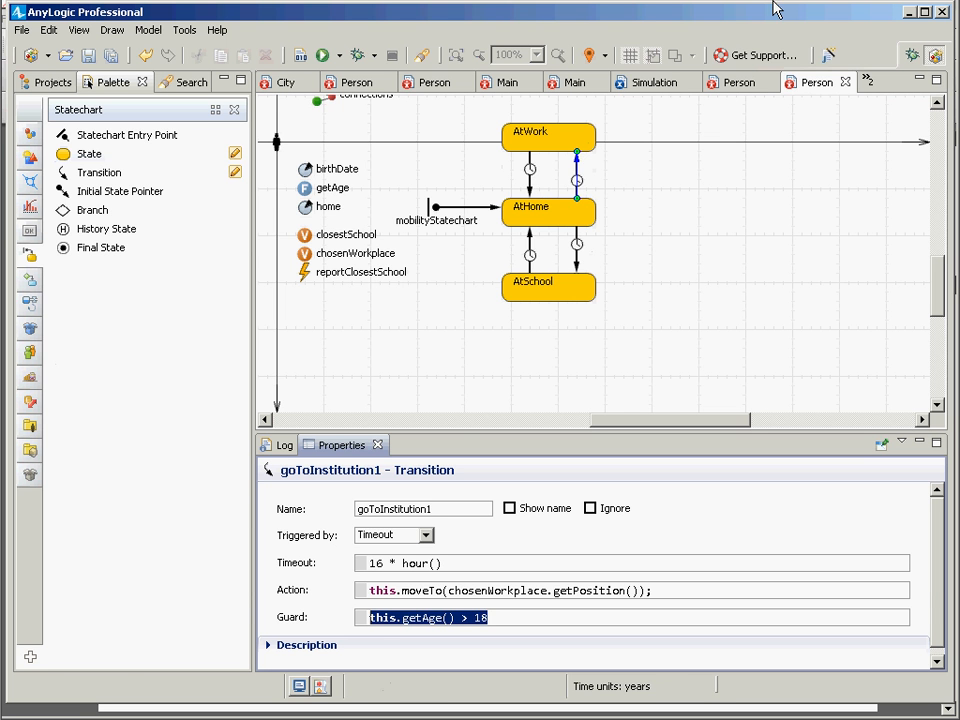
left_click(577, 248)
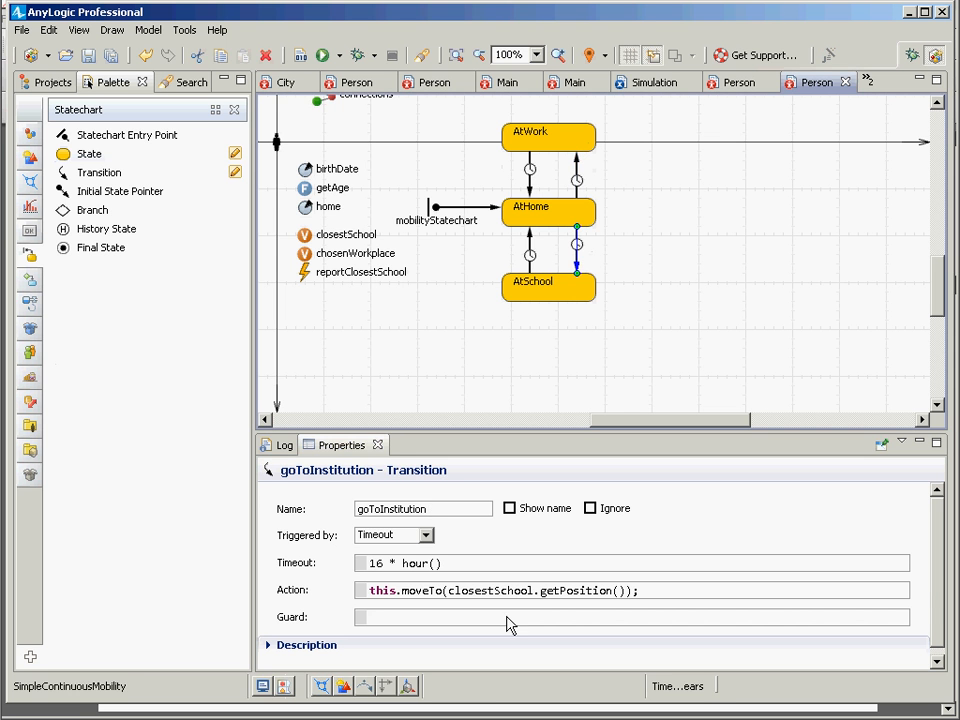
left_click(388, 618)
key("ctrl+v")
key("Left")
key("Left")
key("Left")
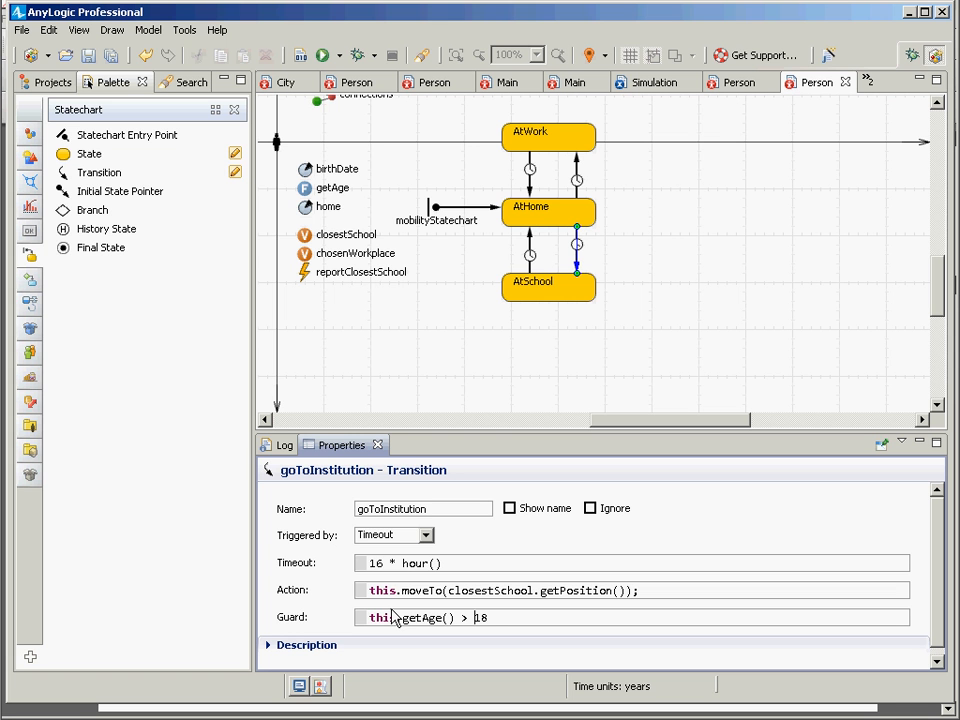
key("BackSpace")
type("<=")
left_click(577, 175)
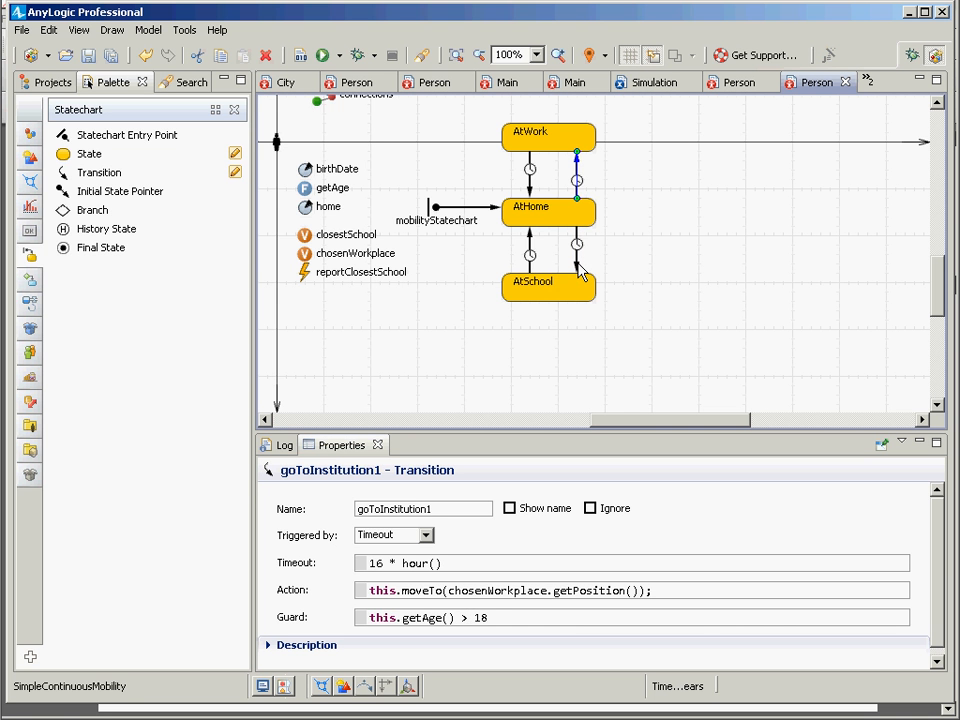
left_click(577, 265)
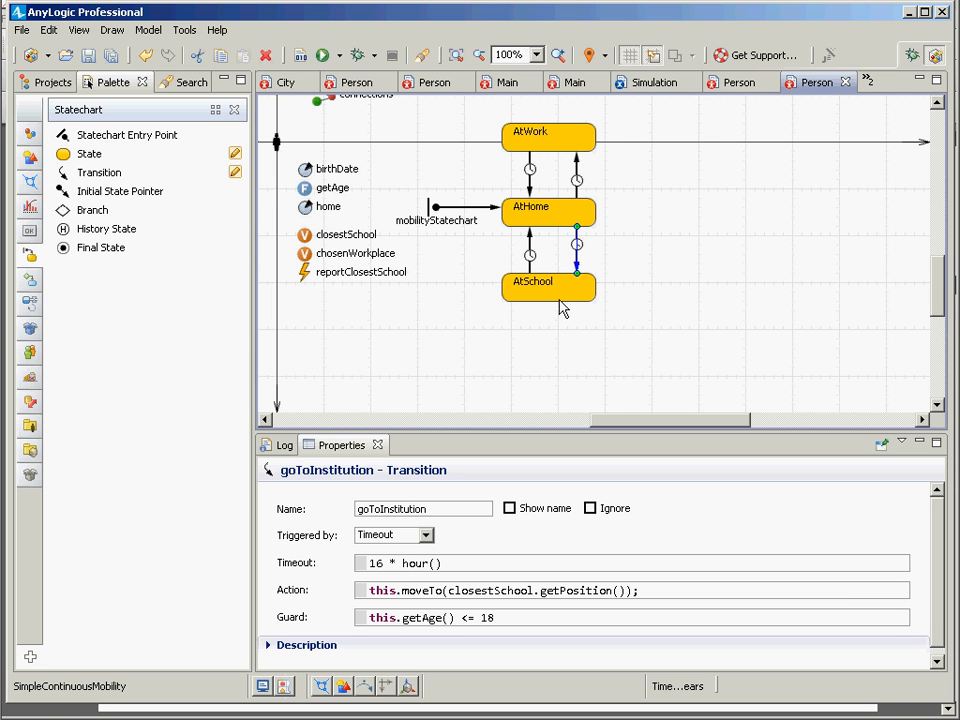
mouse_move(573, 288)
left_mouse_down()
mouse_move(581, 289)
mouse_move(571, 293)
left_mouse_up()
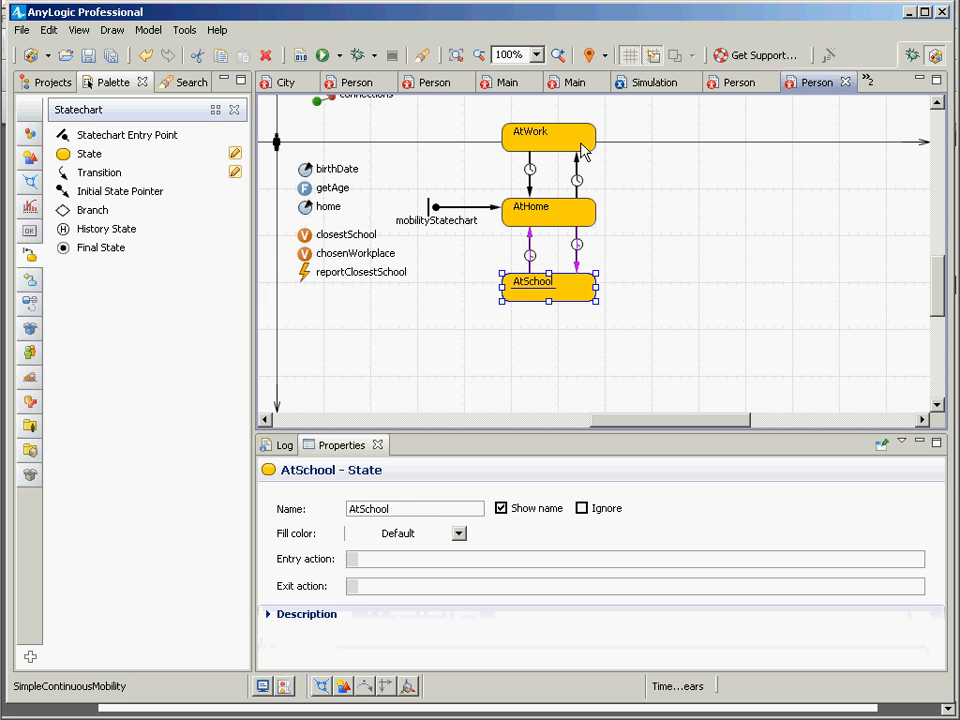
Step: Move AtWork higher and reroute goToInstitution1 from AtHome's right side to a new branch placed beside it
left_click_drag(557, 150, 632, 208)
left_click(578, 150)
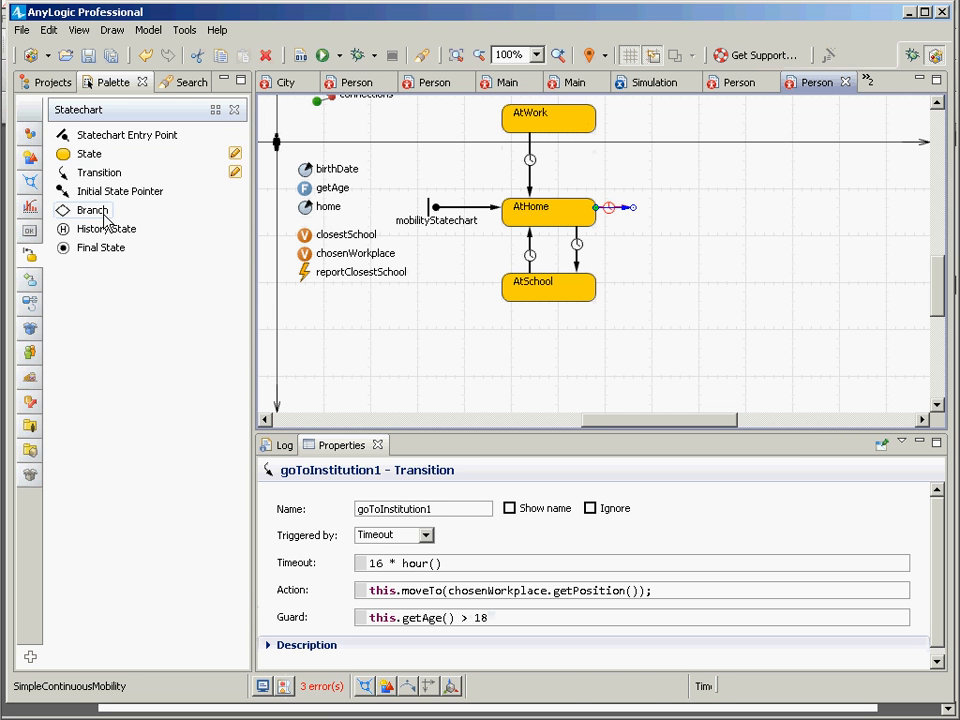
left_click_drag(105, 220, 641, 208)
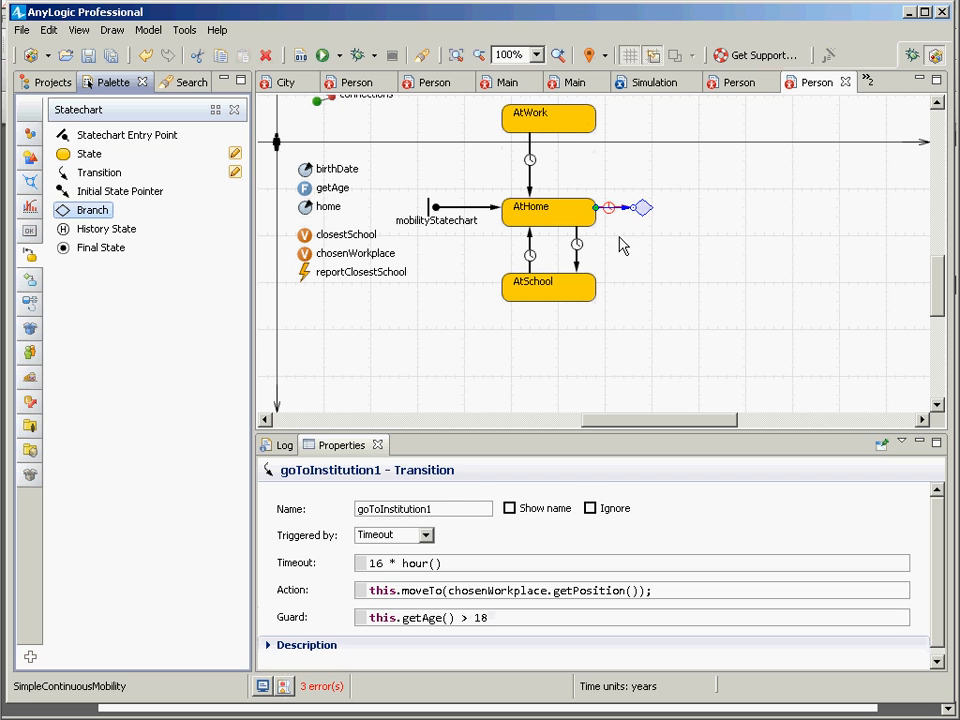
left_click(99, 172)
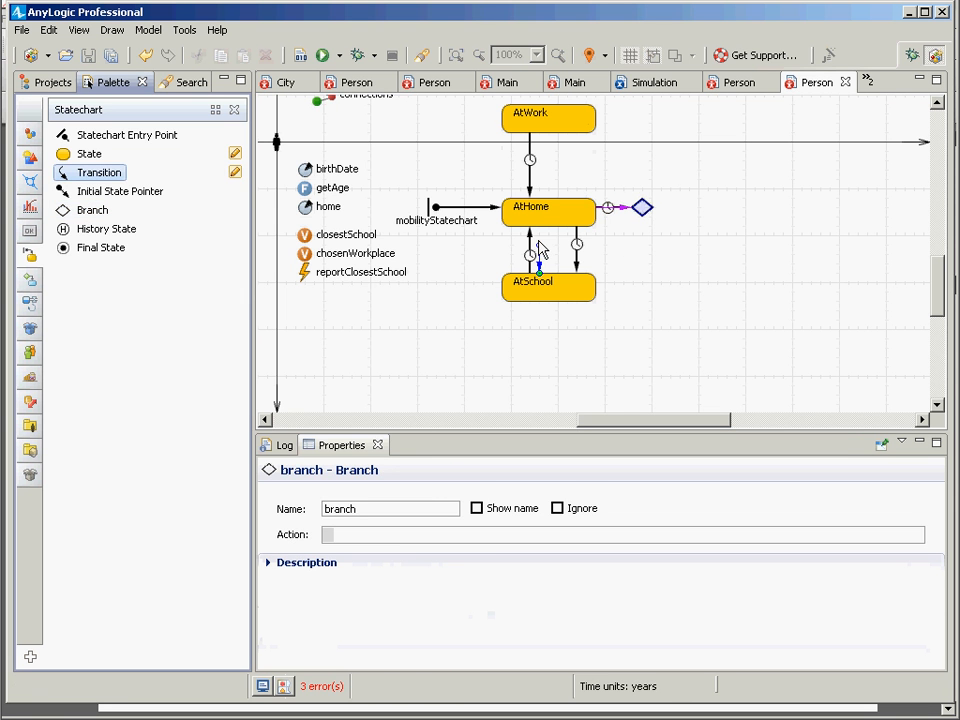
left_click(641, 208)
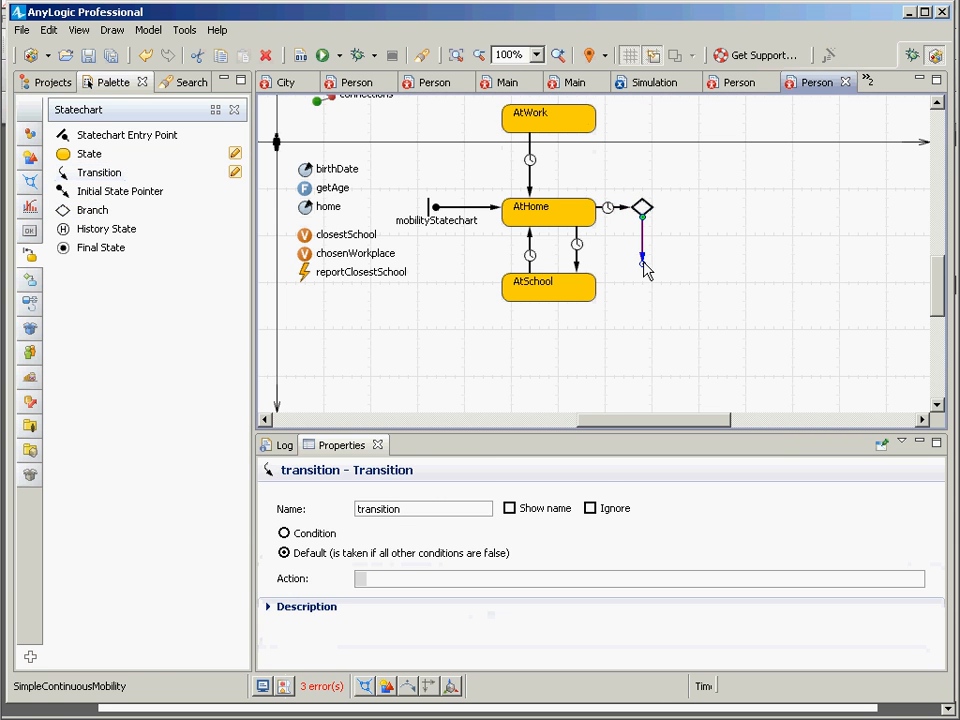
key("Delete")
Step: Reattach the start of the goToInstitution transition from AtHome to the branch, keeping its end at AtSchool
left_click(577, 243)
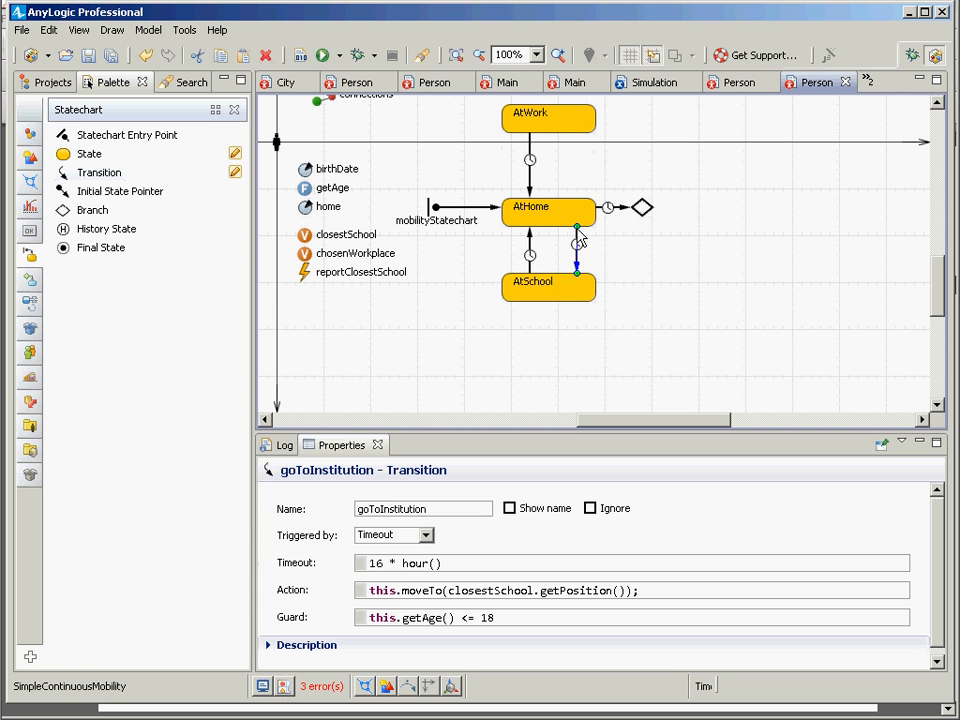
left_click_drag(579, 231, 642, 210)
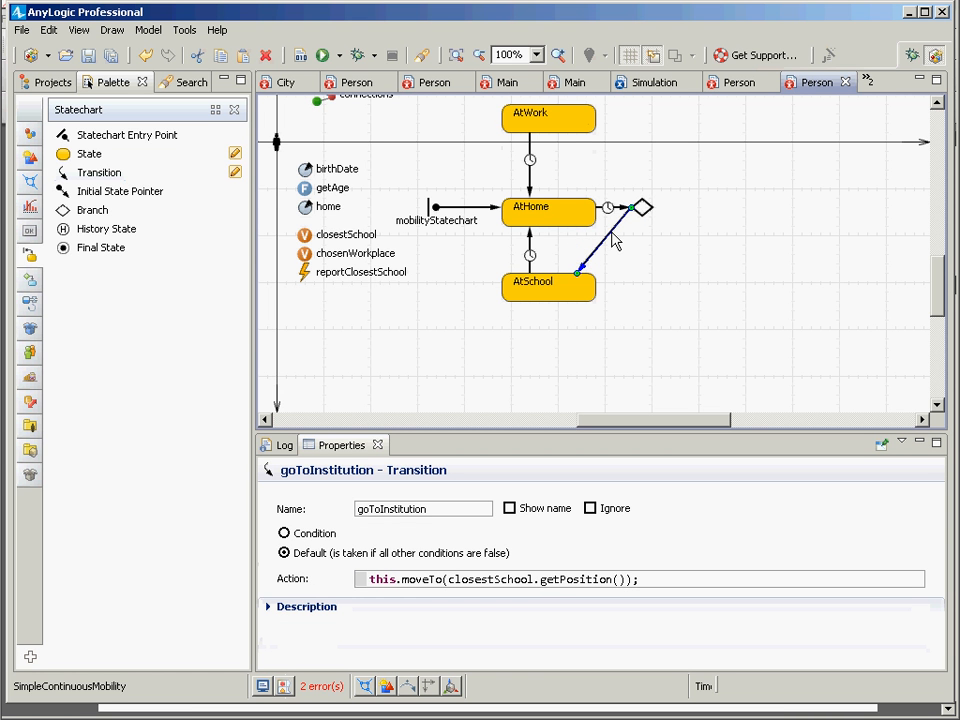
left_click(614, 204)
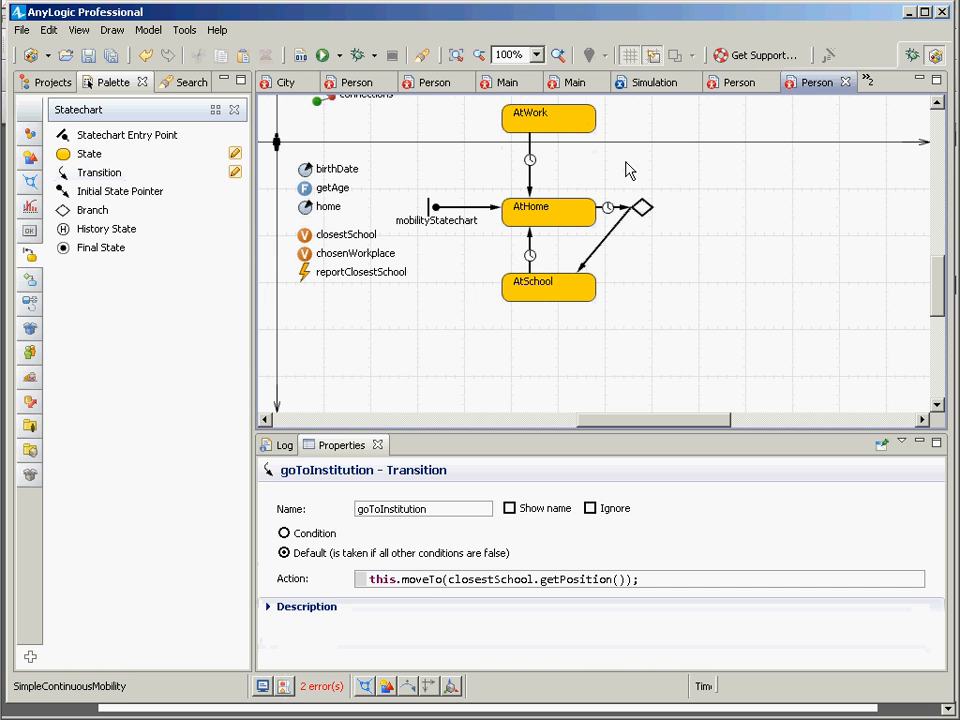
left_click(611, 208)
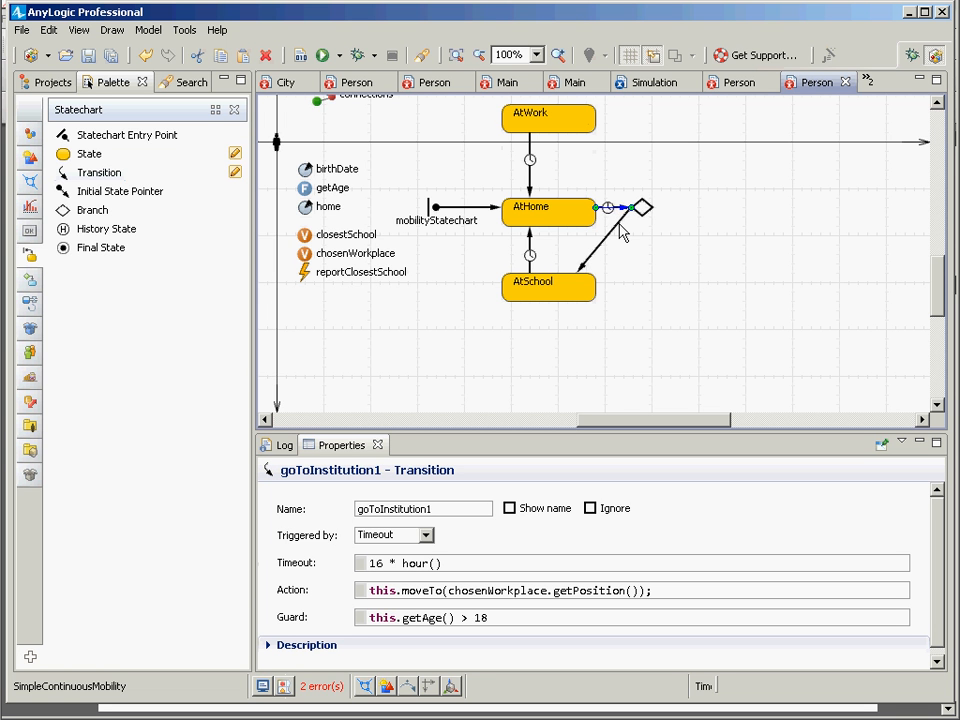
left_click(619, 225)
left_click(630, 251)
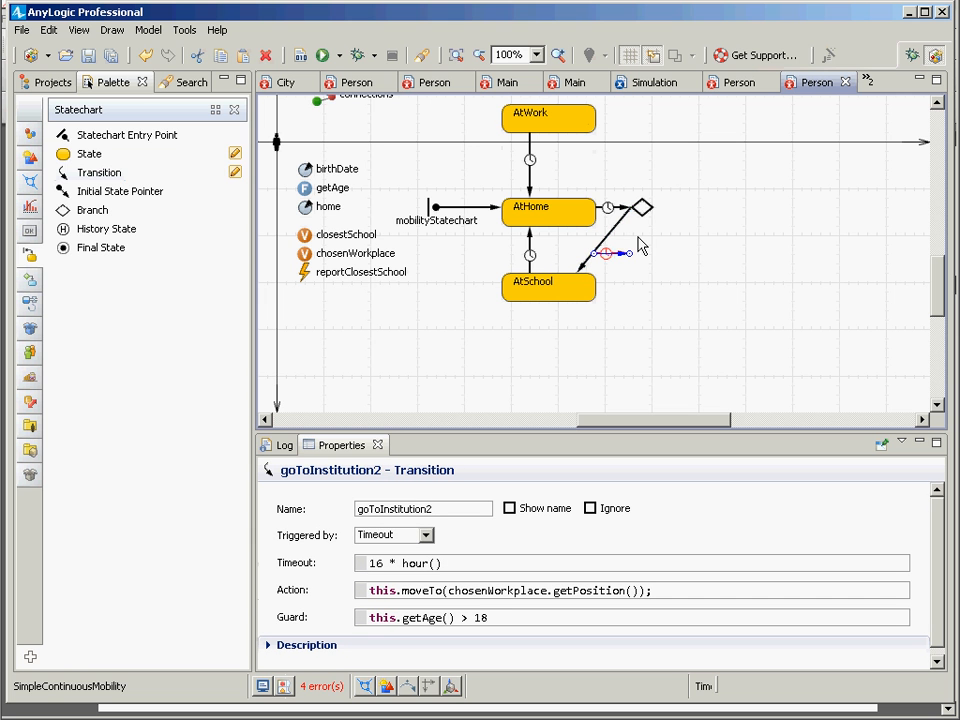
key("ctrl+v")
key("ctrl+z")
left_click(657, 264)
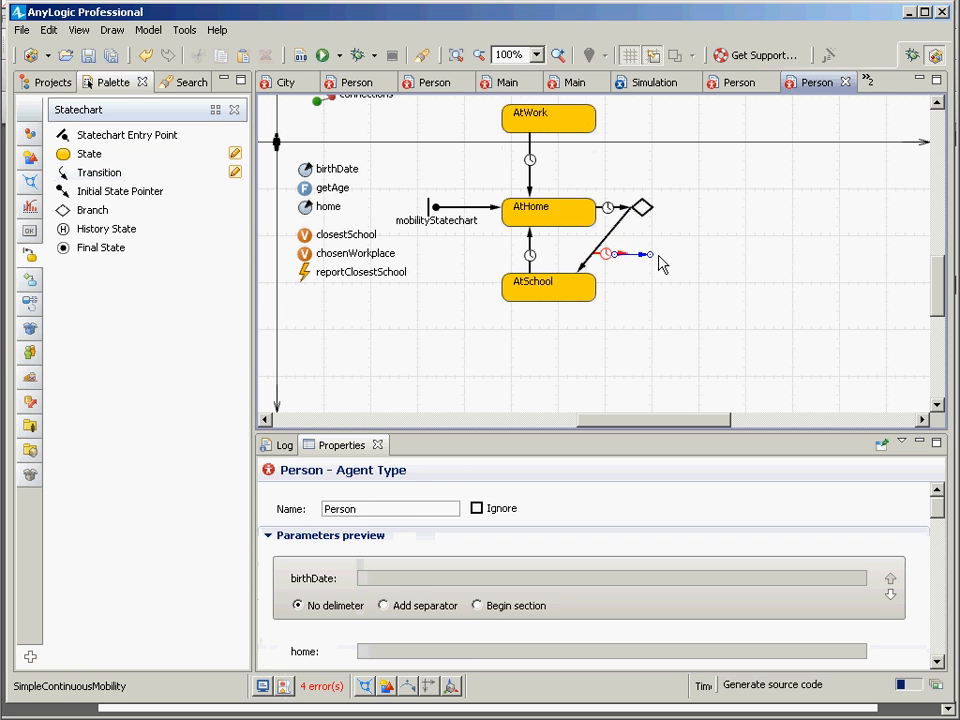
left_click_drag(659, 257, 696, 275)
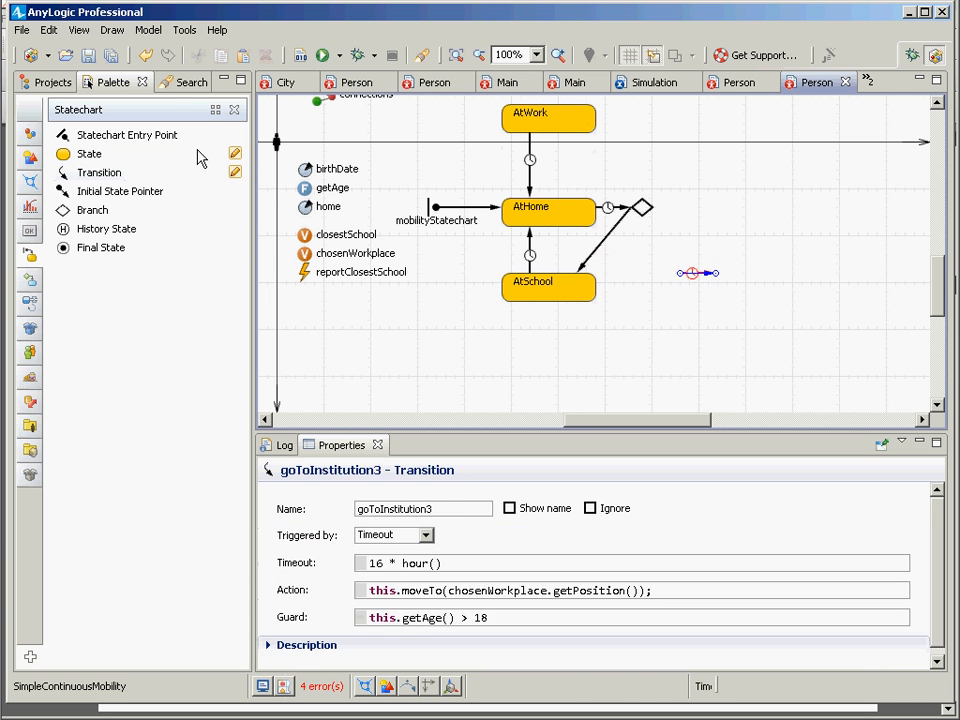
key("Delete")
Step: Add a transition from the branch to AtWork and move goToInstitution1's action, this.moveTo(chosenWorkplace.getPosition());, onto it
left_click_drag(110, 176, 577, 133)
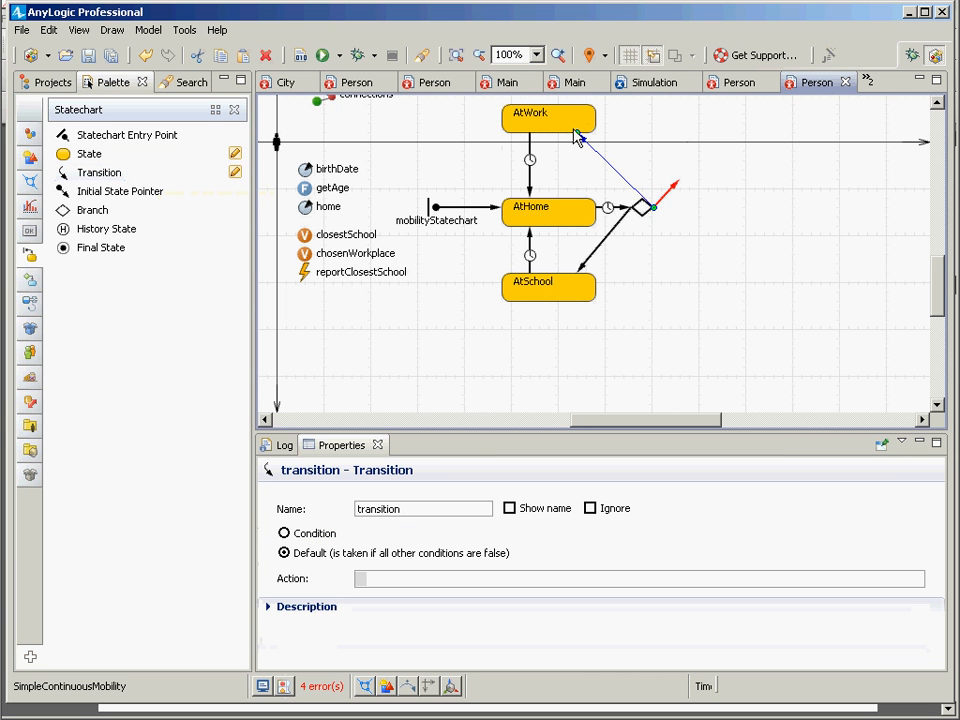
left_click(606, 208)
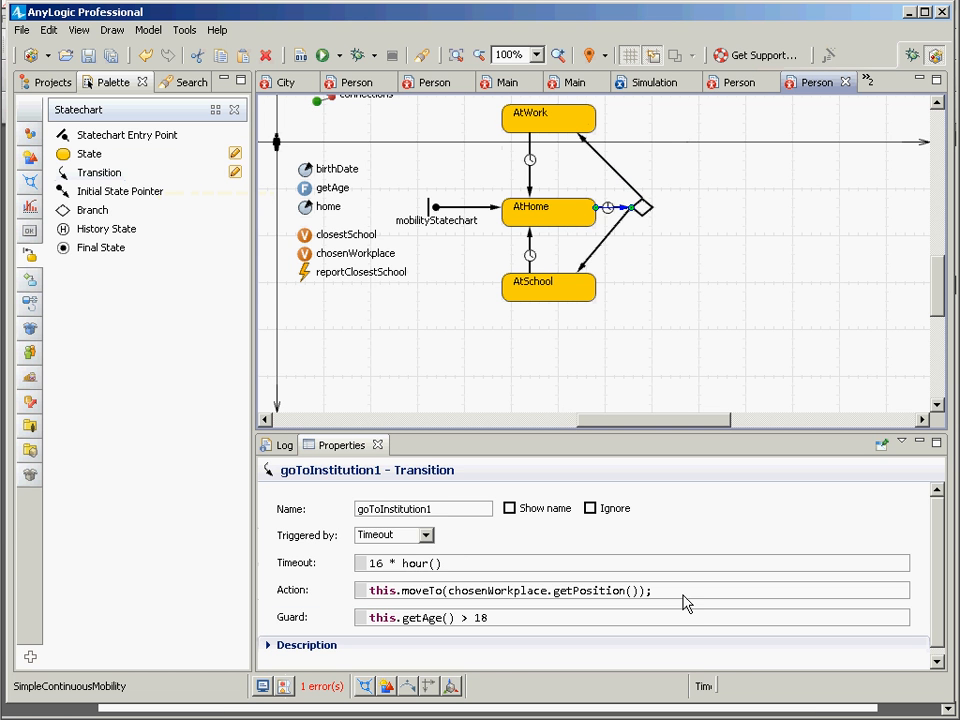
left_click_drag(685, 601, 251, 598)
key("ctrl+c")
key("Delete")
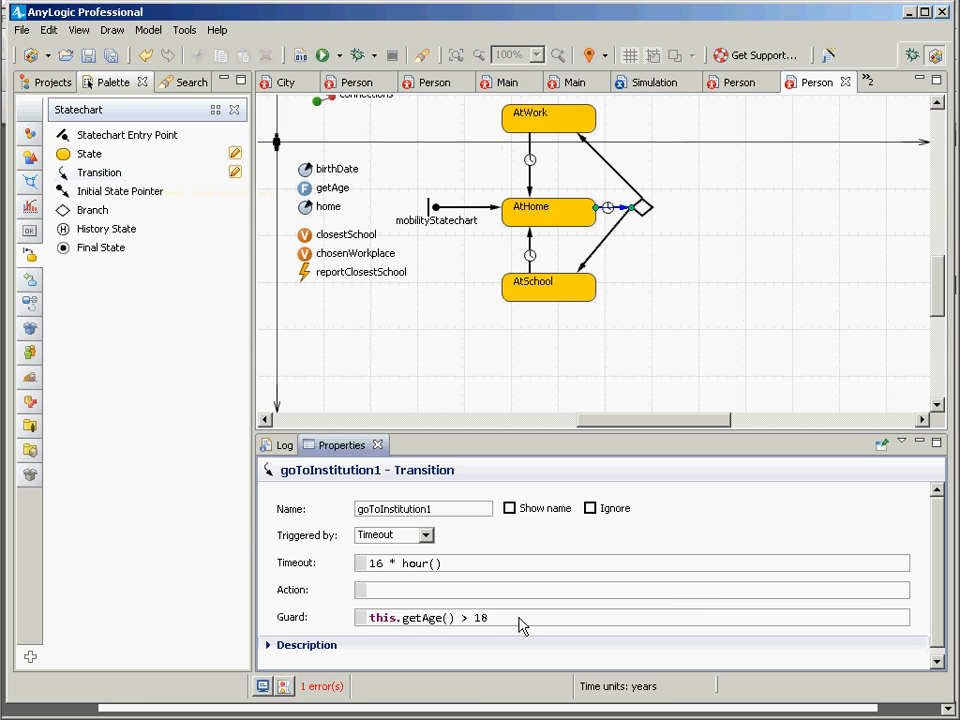
left_click_drag(519, 625, 402, 617)
left_click(617, 232)
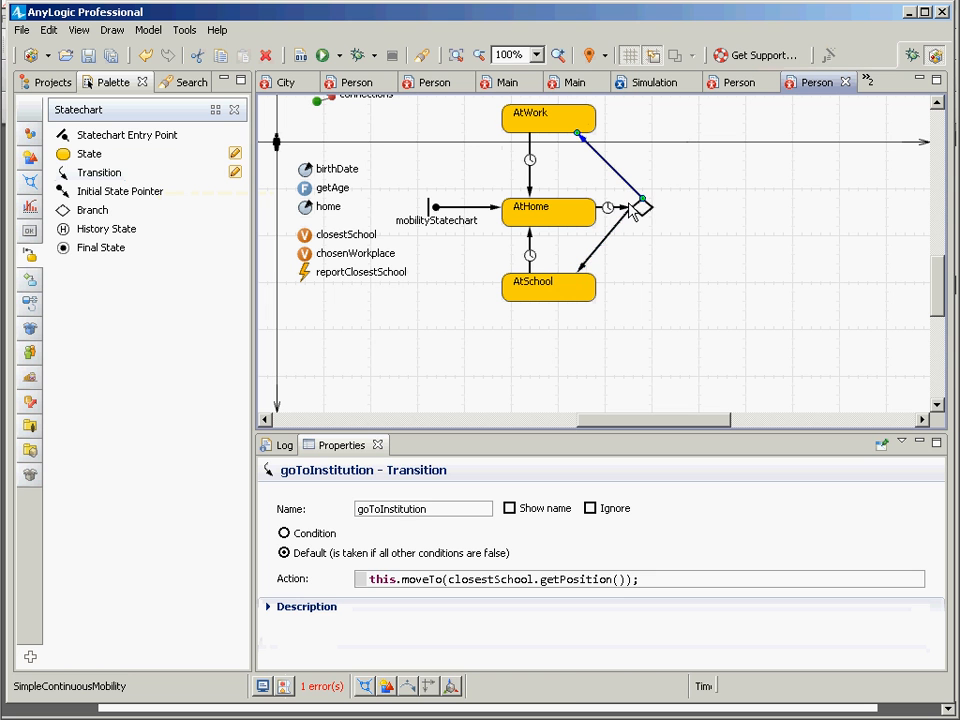
left_click(638, 204)
left_click(478, 581)
key("ctrl+v")
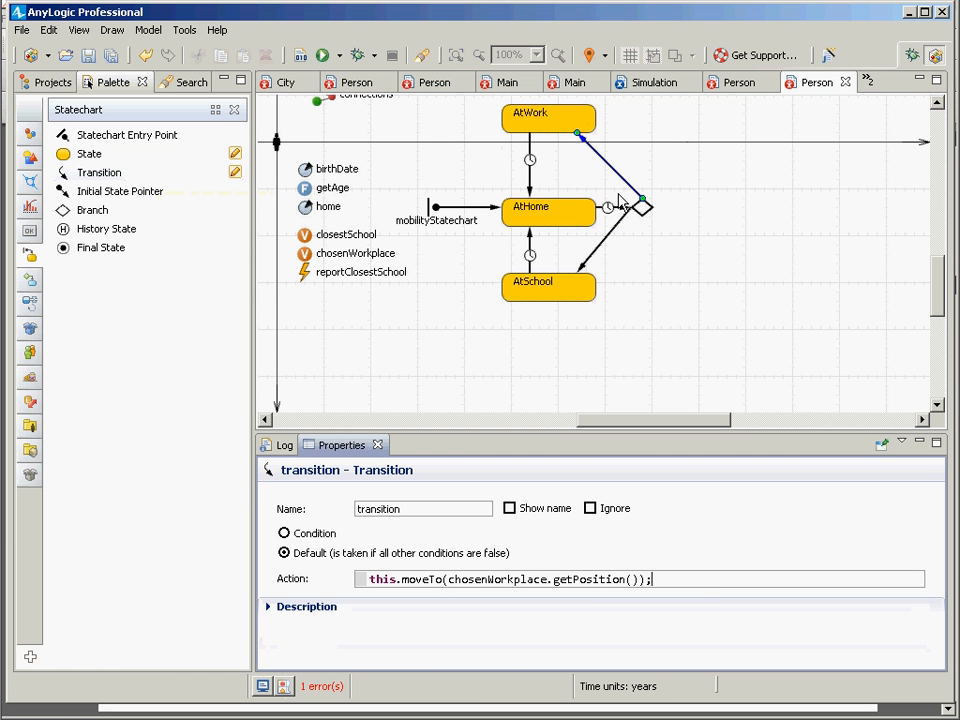
Step: Make the branch-to-AtWork transition conditional and move the guard this.getAge() > 18 from goToInstitution1 into its condition
left_click(321, 537)
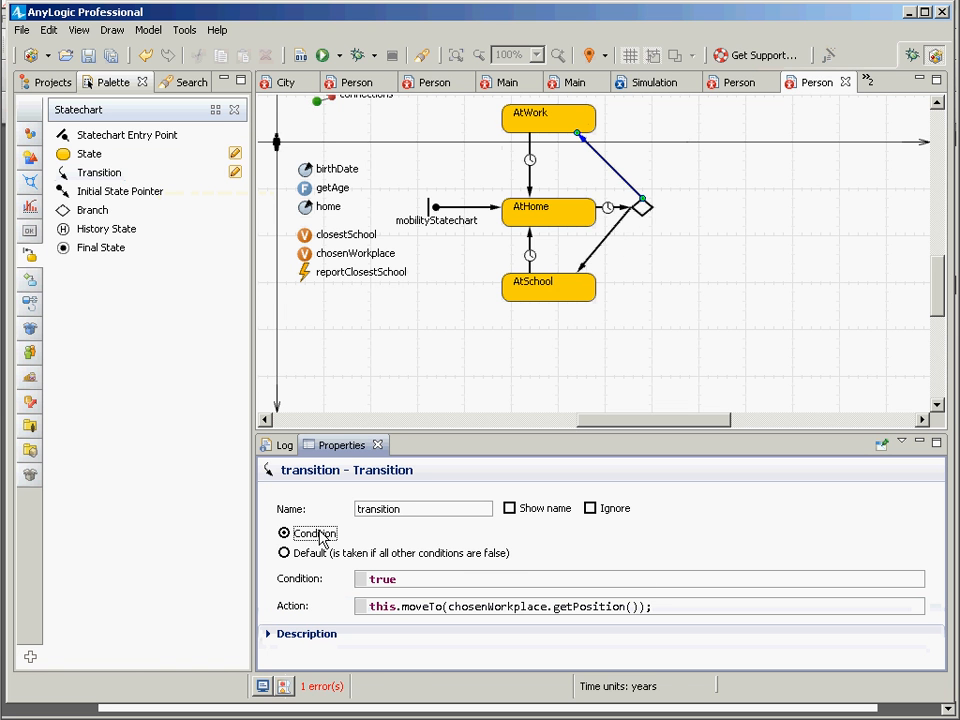
left_click(607, 208)
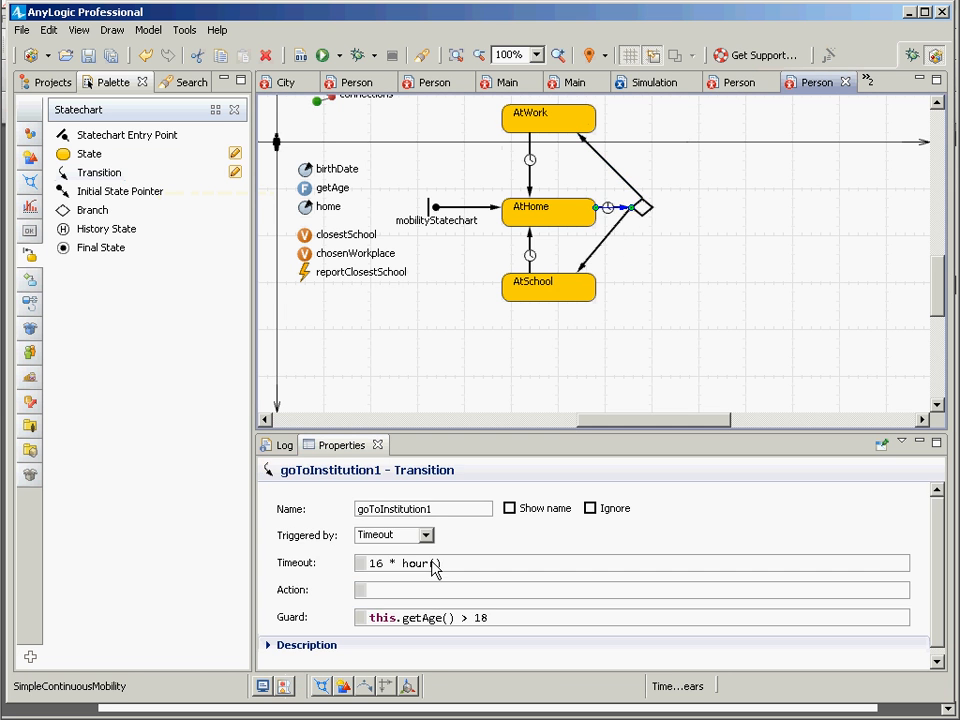
left_click_drag(499, 621, 279, 617)
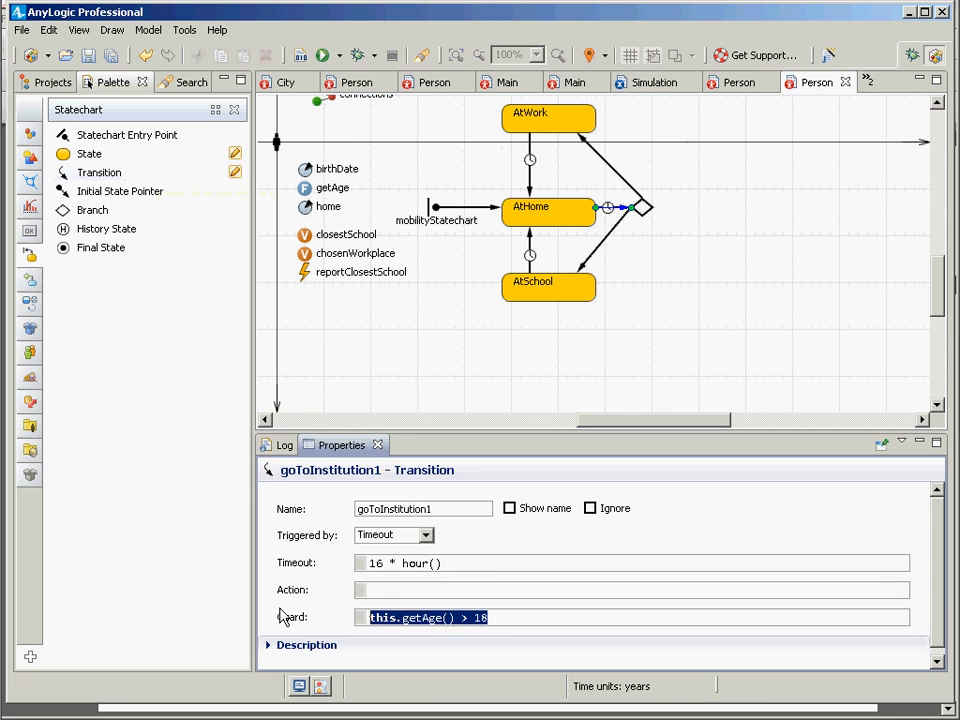
key("Delete")
left_click(626, 182)
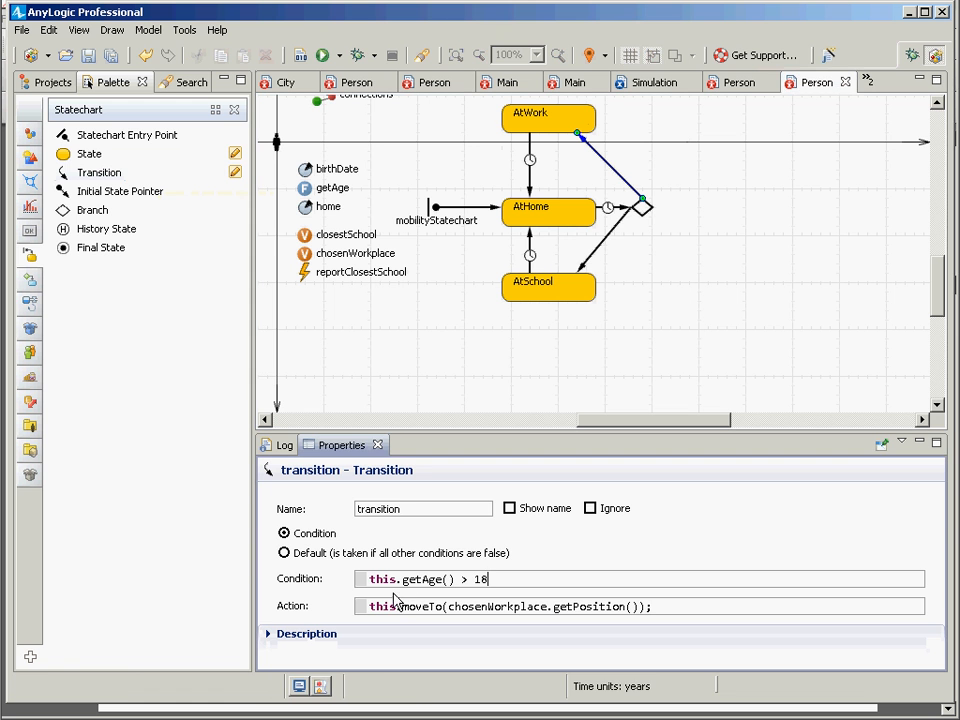
Step: Save the model and review the conditions and actions of the branch's transitions to AtWork and AtSchool and of goToInstitution1
left_click(611, 235)
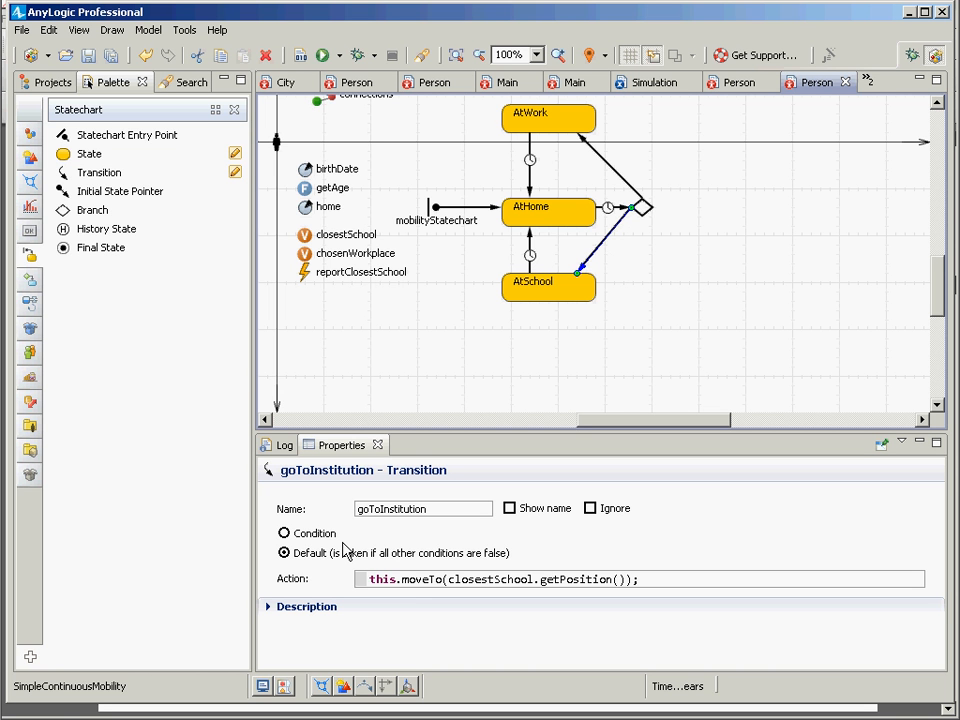
left_click(613, 174)
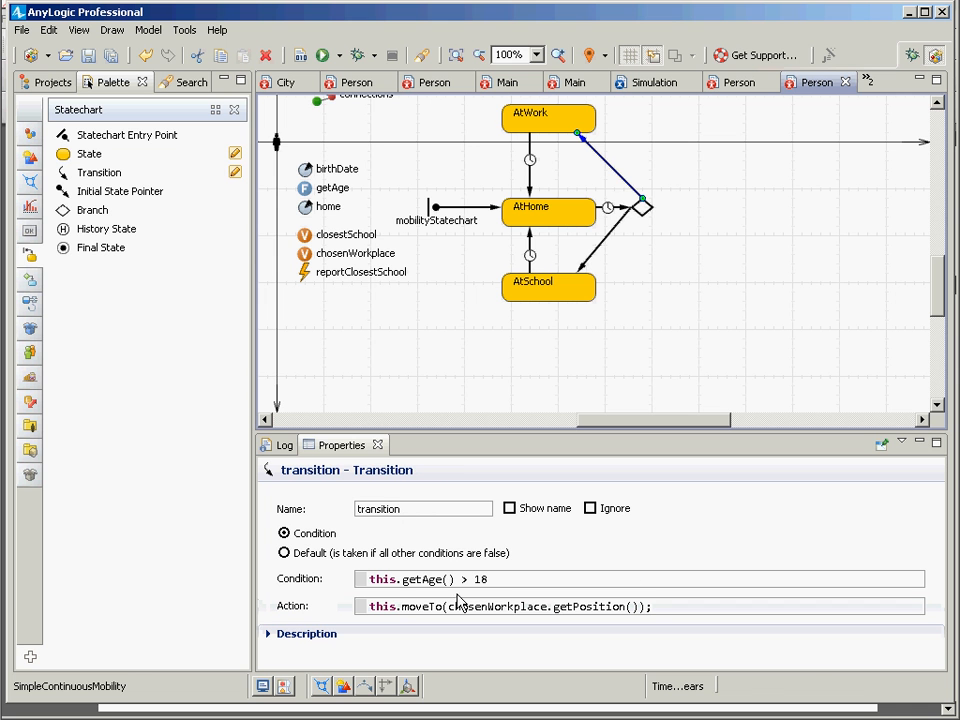
key("ctrl+s")
left_click_drag(660, 607, 370, 606)
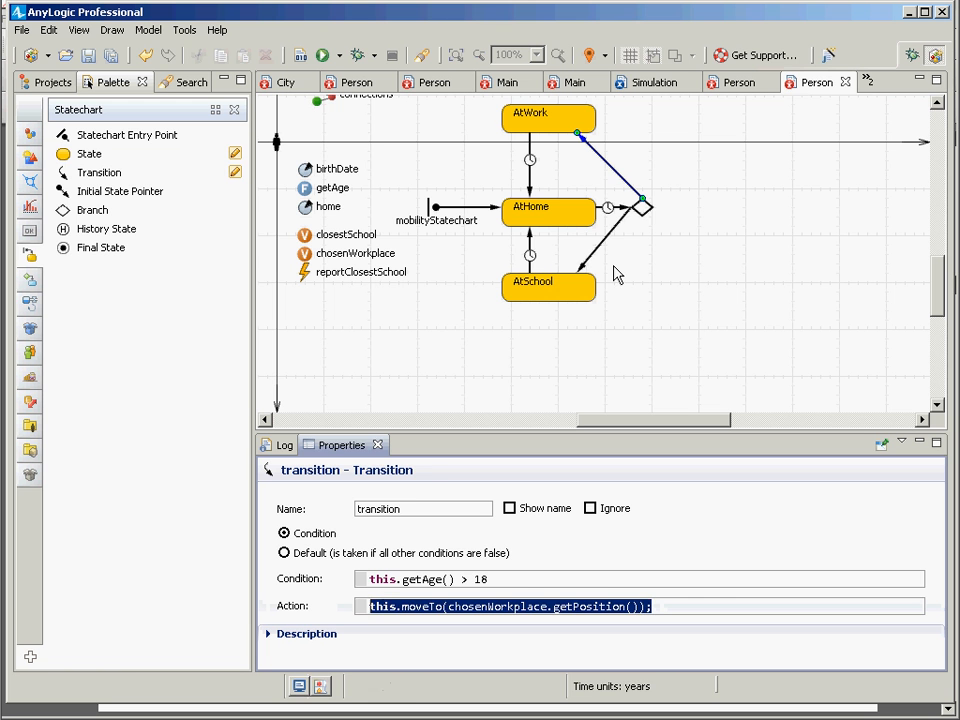
left_click(619, 226)
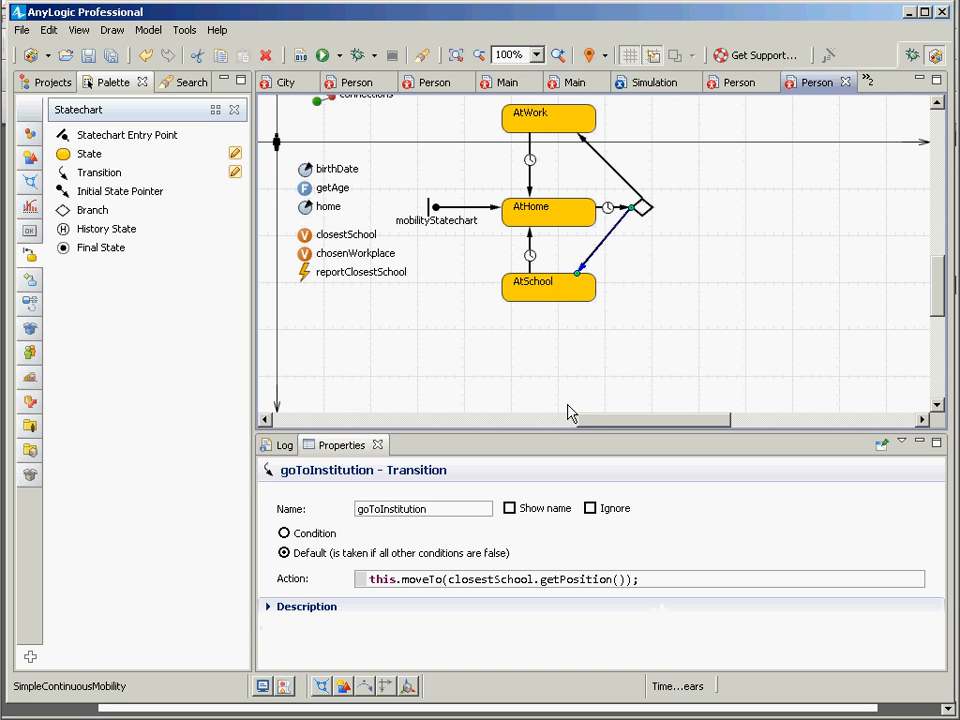
left_click_drag(688, 583, 385, 566)
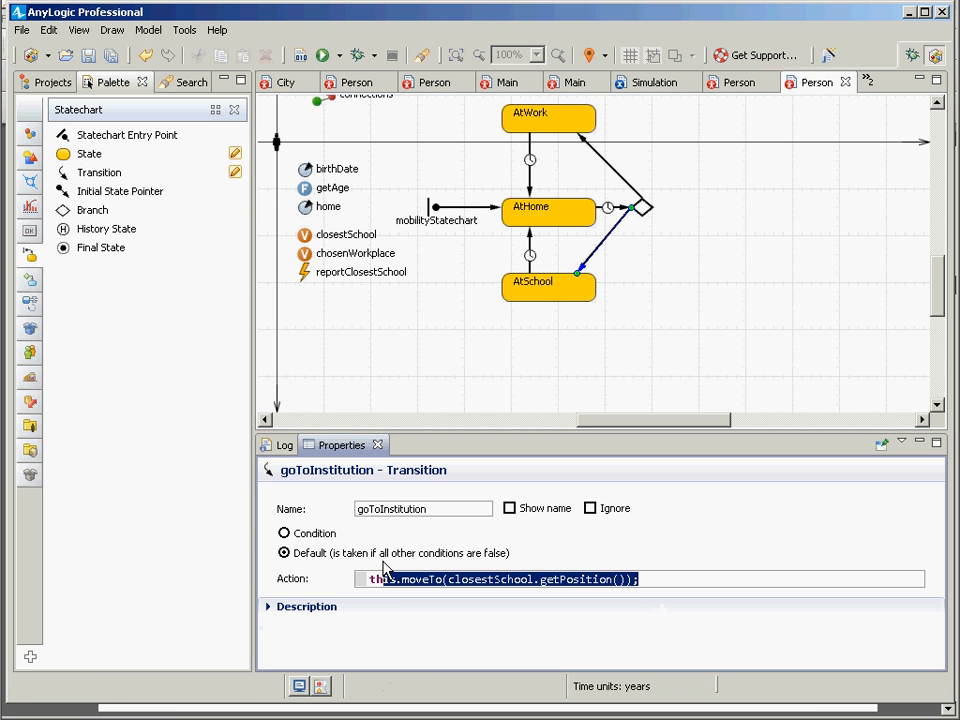
left_click(612, 208)
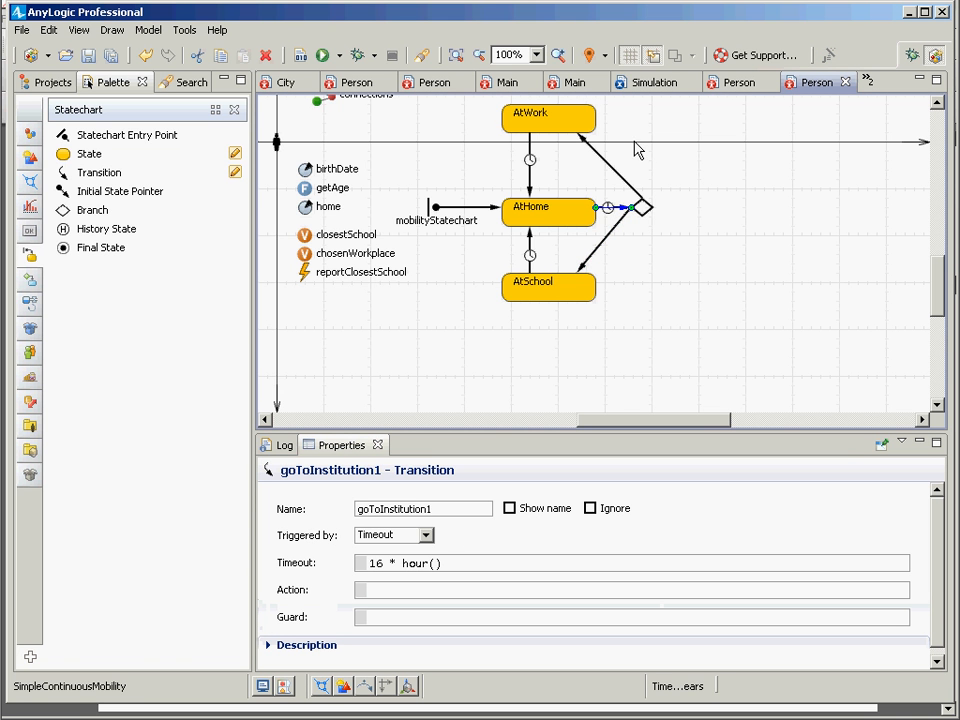
left_click(607, 184)
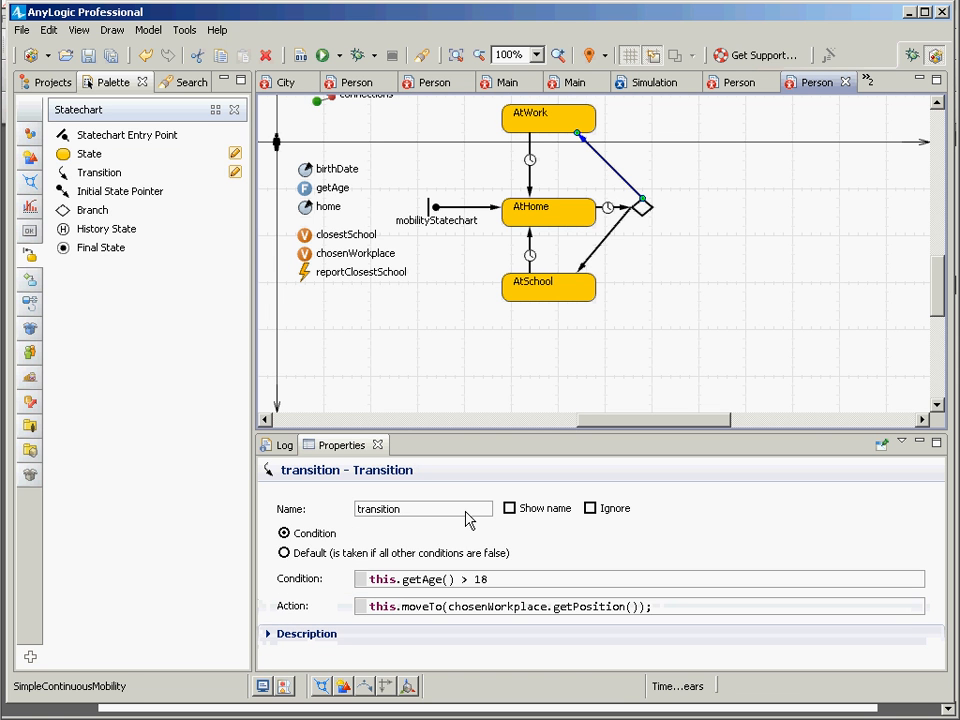
Step: Build the model and run the Simulation experiment of SimpleContinuousMobility
left_click(47, 81)
left_click(140, 201)
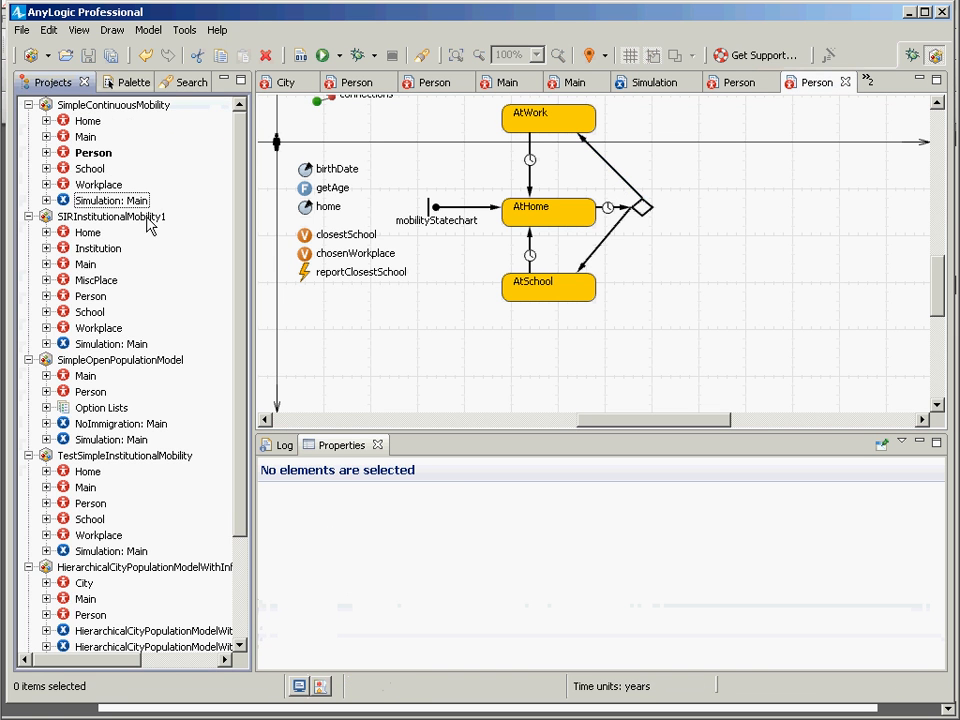
right_click(136, 201)
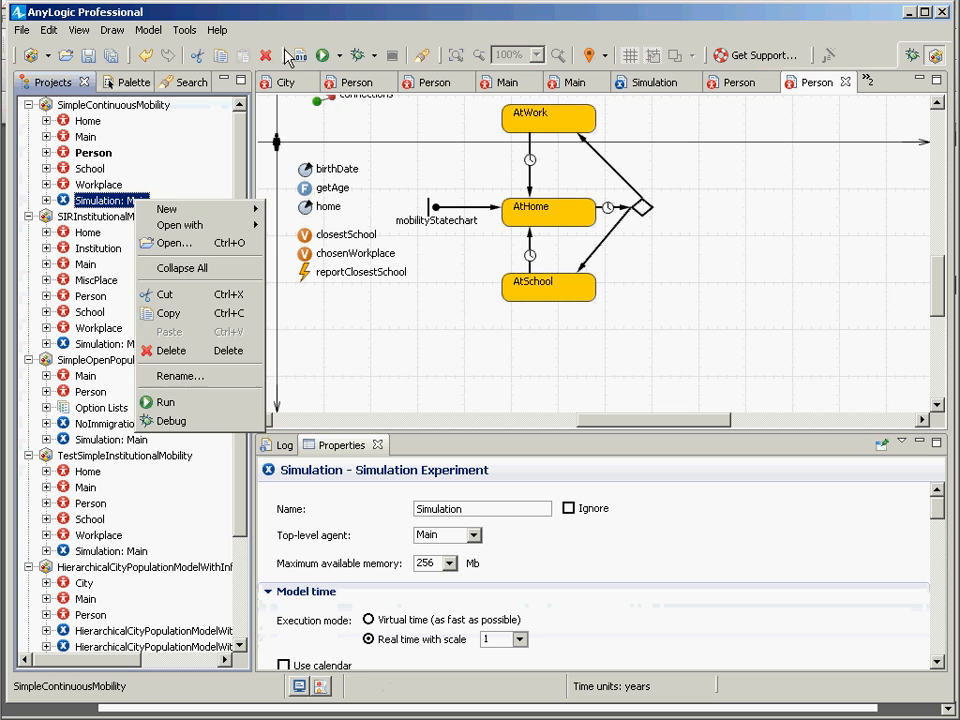
left_click(301, 55)
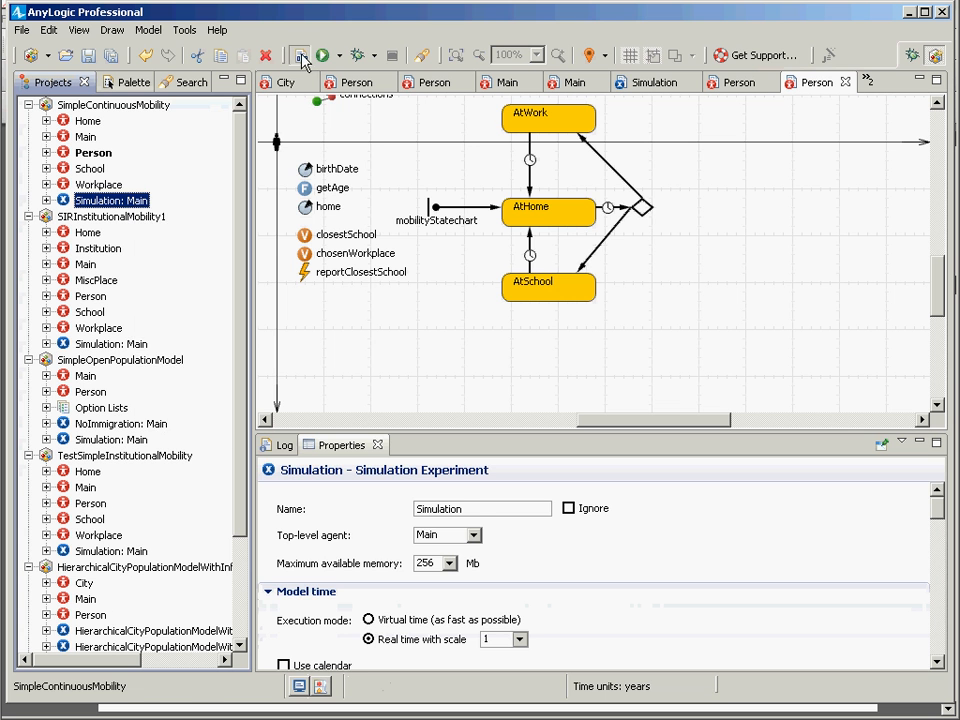
right_click(121, 205)
left_click(178, 400)
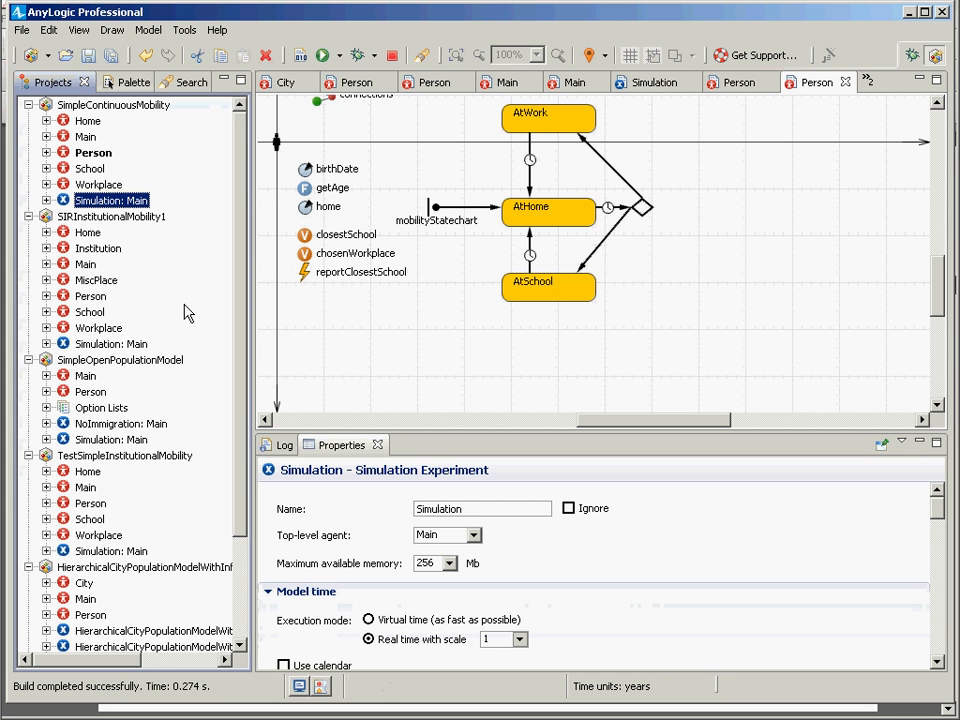
left_click(128, 141)
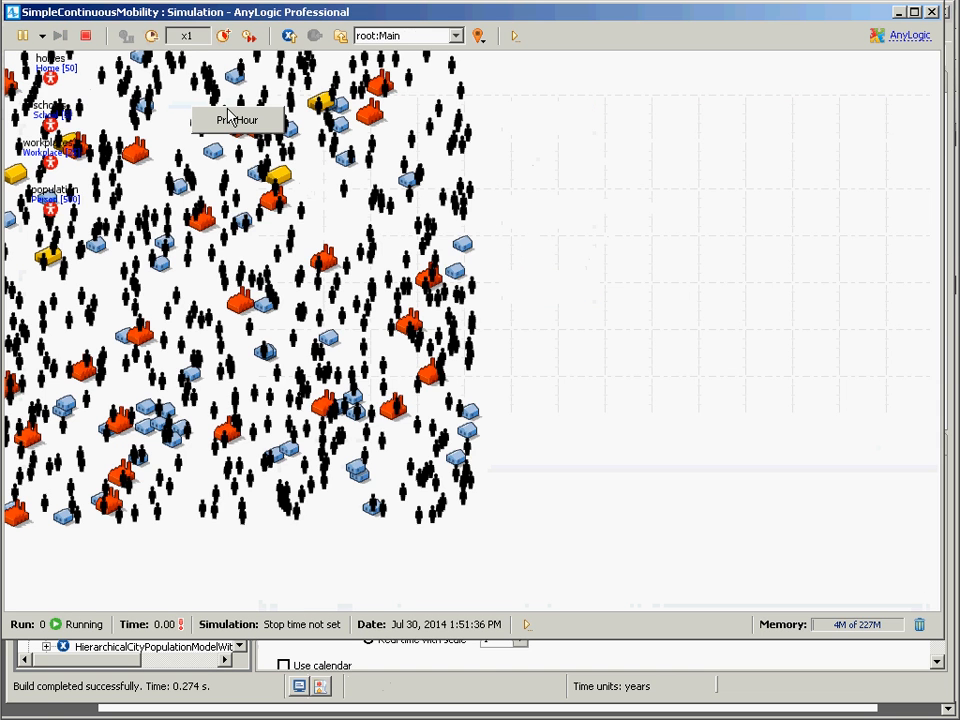
Step: Slow the running simulation to x1/500 to watch people move between homes, schools and workplaces, and close the simulation window
left_click(223, 36)
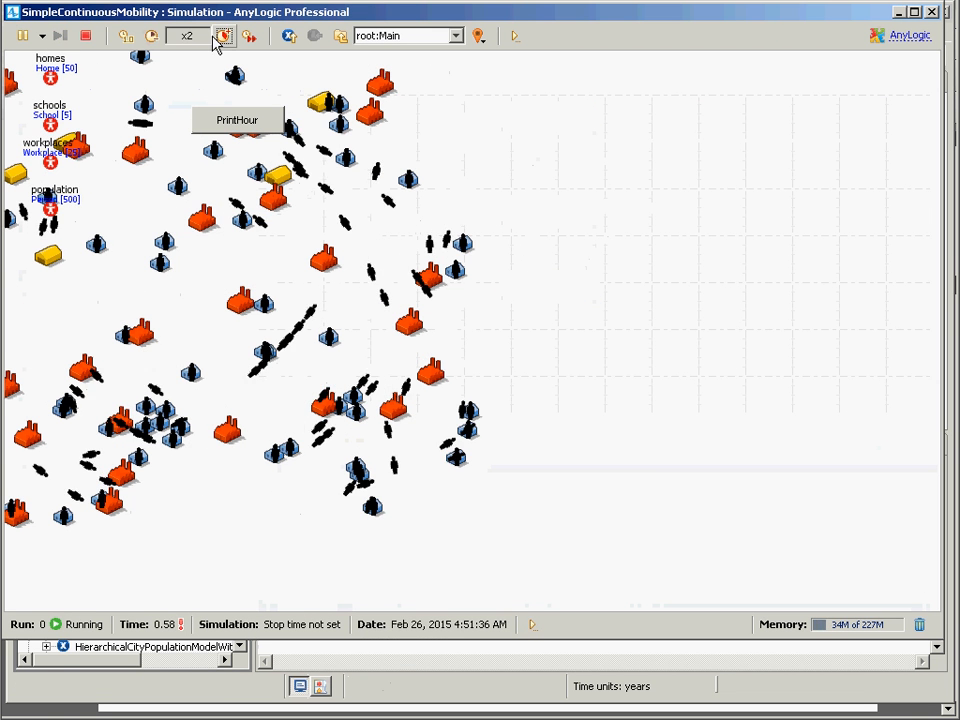
left_click(152, 36)
left_click(152, 36)
left_click(152, 36)
left_click(152, 36)
left_click(152, 36)
left_click(152, 36)
left_click(152, 36)
left_click(152, 36)
left_click(152, 36)
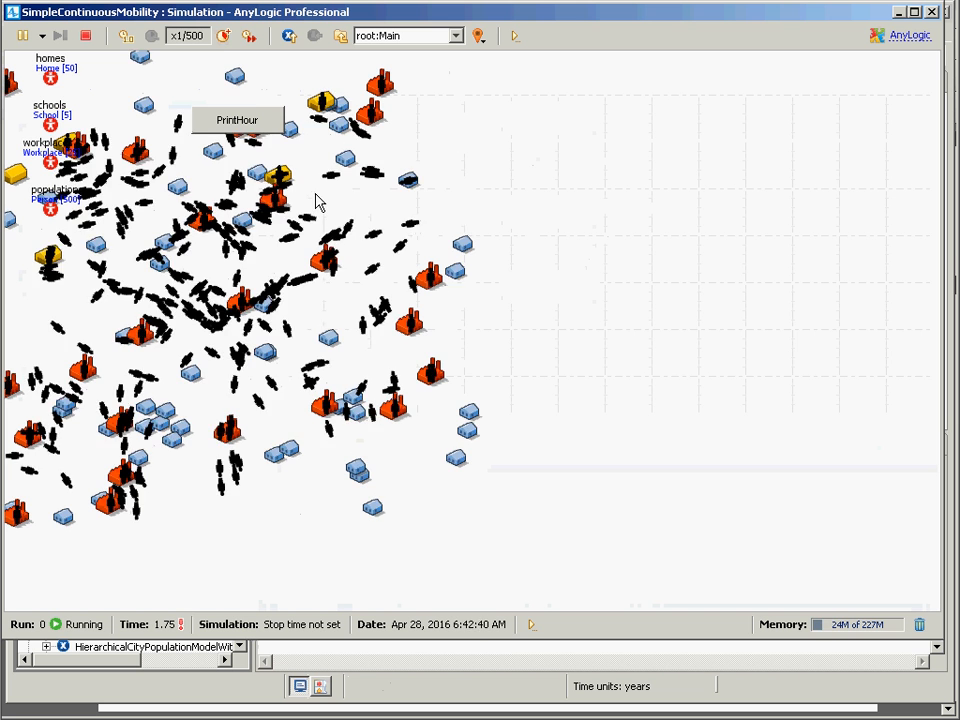
left_click(935, 12)
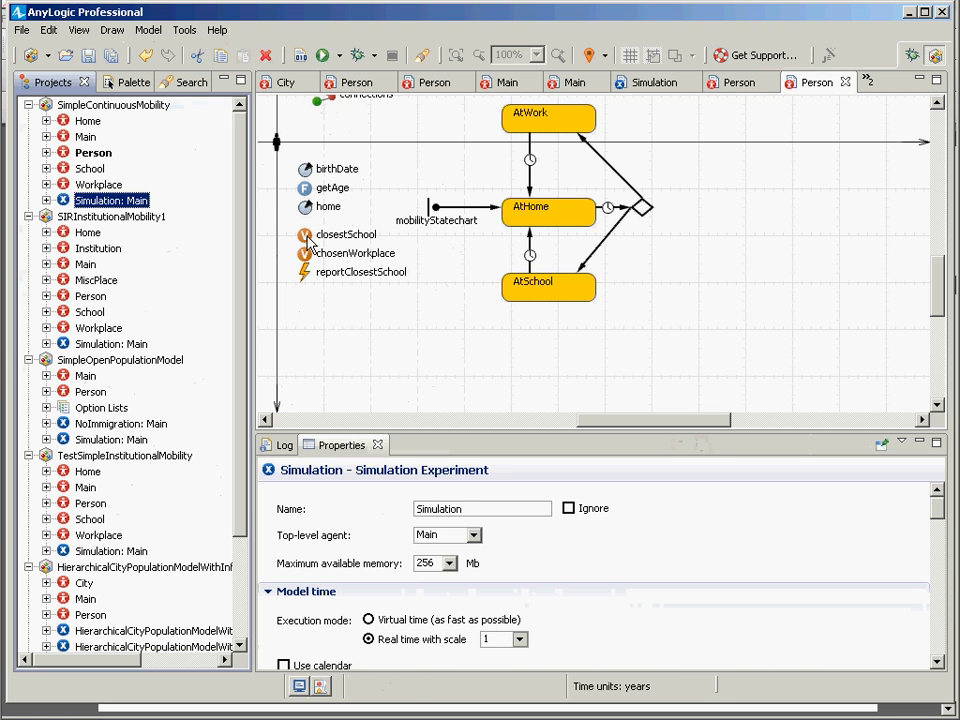
Step: Examine the closestSchool variable, the mobilityStatechart entry action, and the transitions leading from AtHome through the branch to AtSchool
left_click(300, 280)
left_click(306, 236)
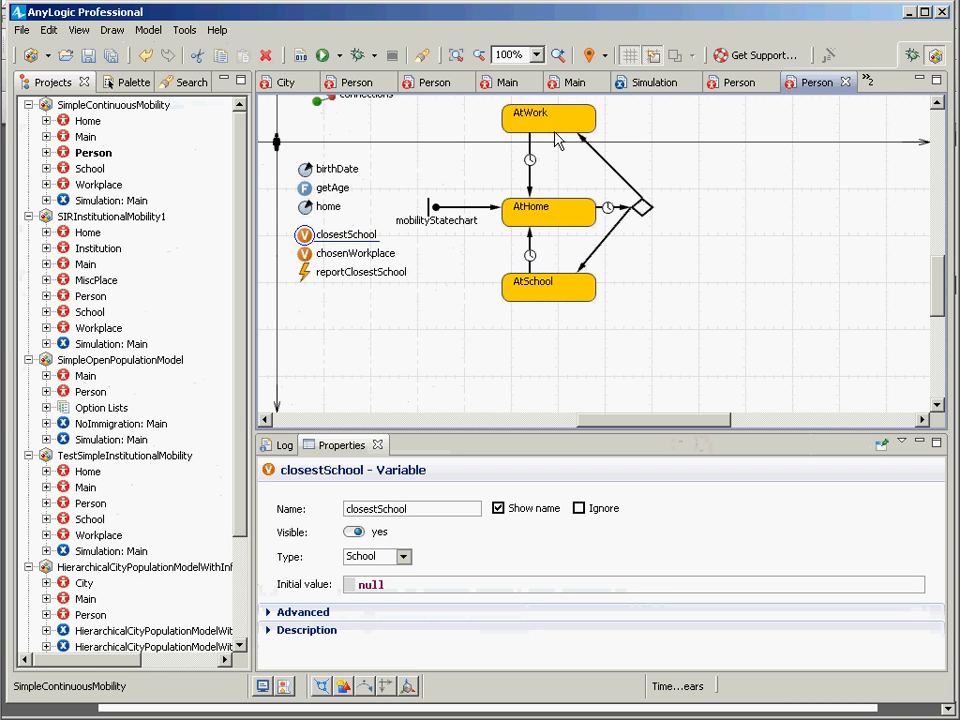
left_click(434, 207)
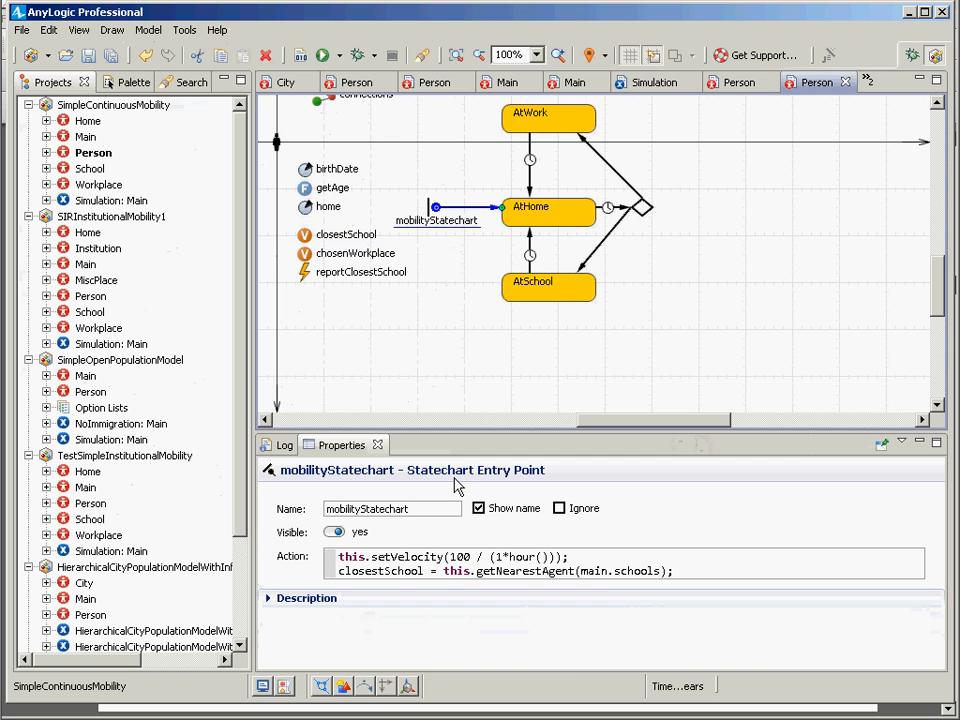
left_click_drag(674, 571, 323, 566)
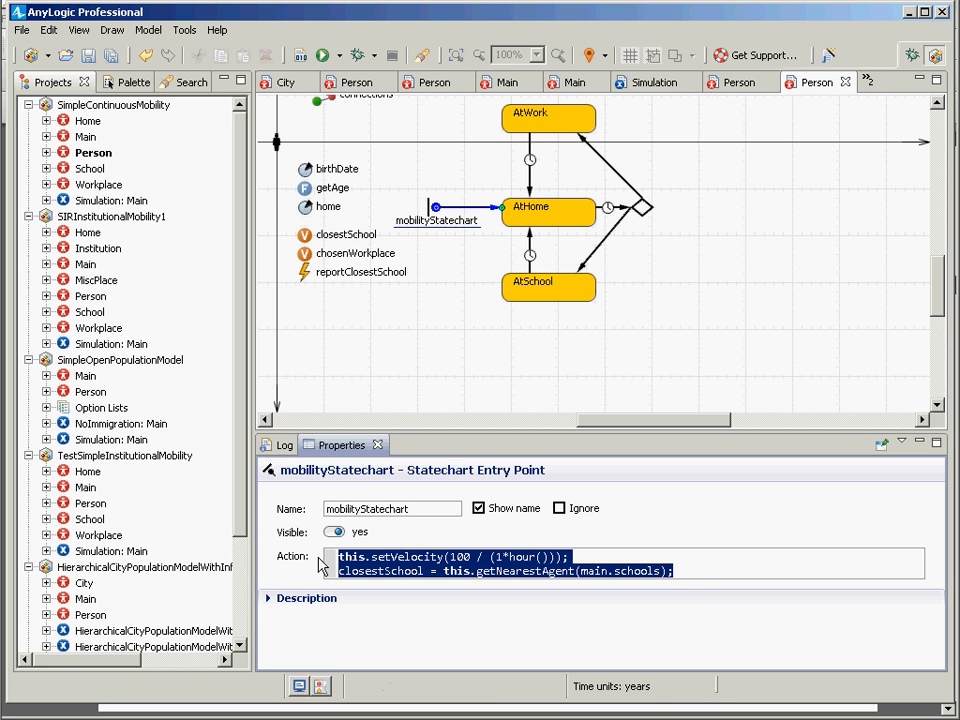
left_click(404, 571)
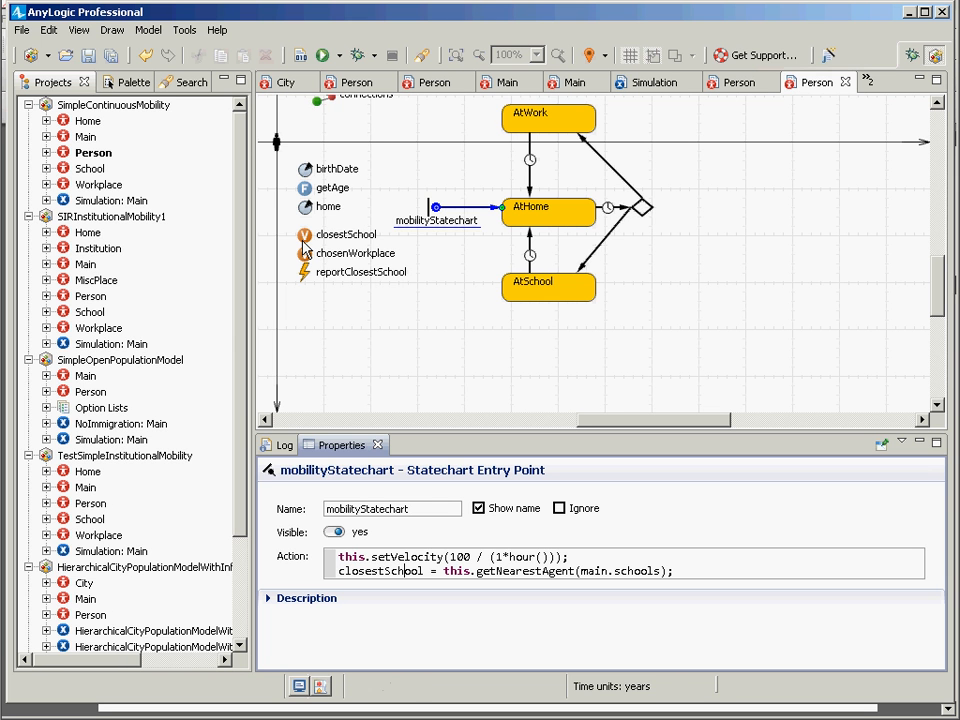
left_click(477, 221)
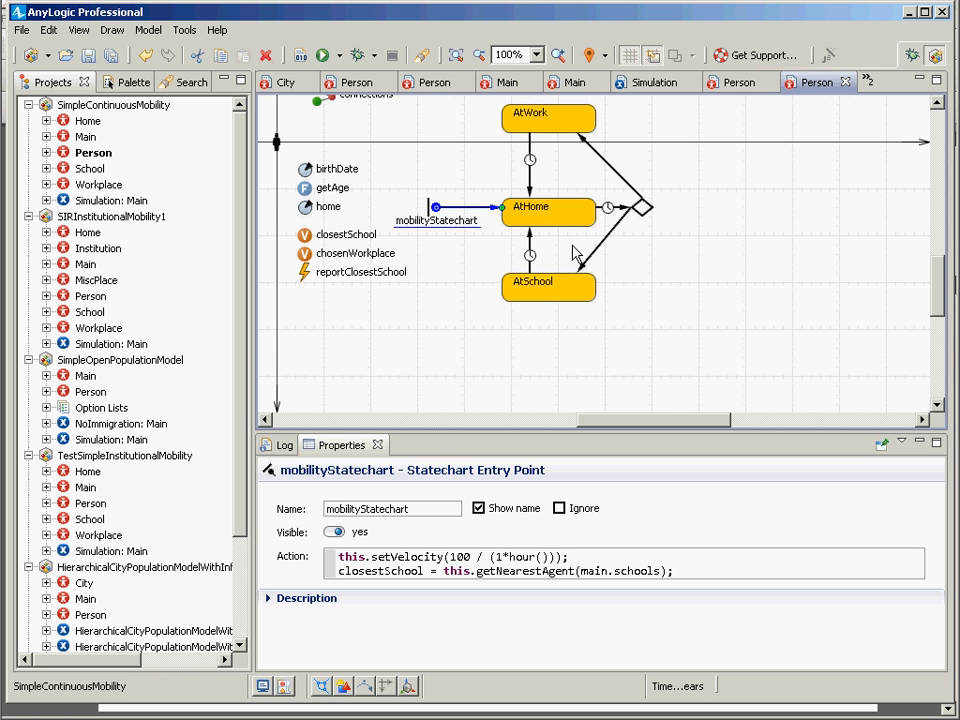
left_click(623, 208)
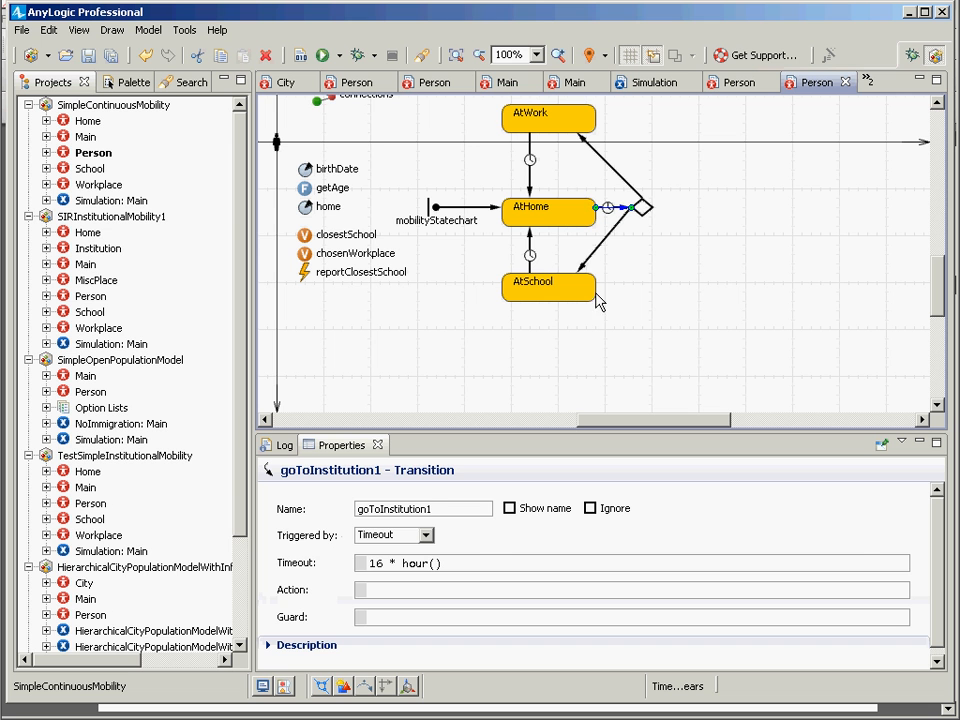
left_click(619, 230)
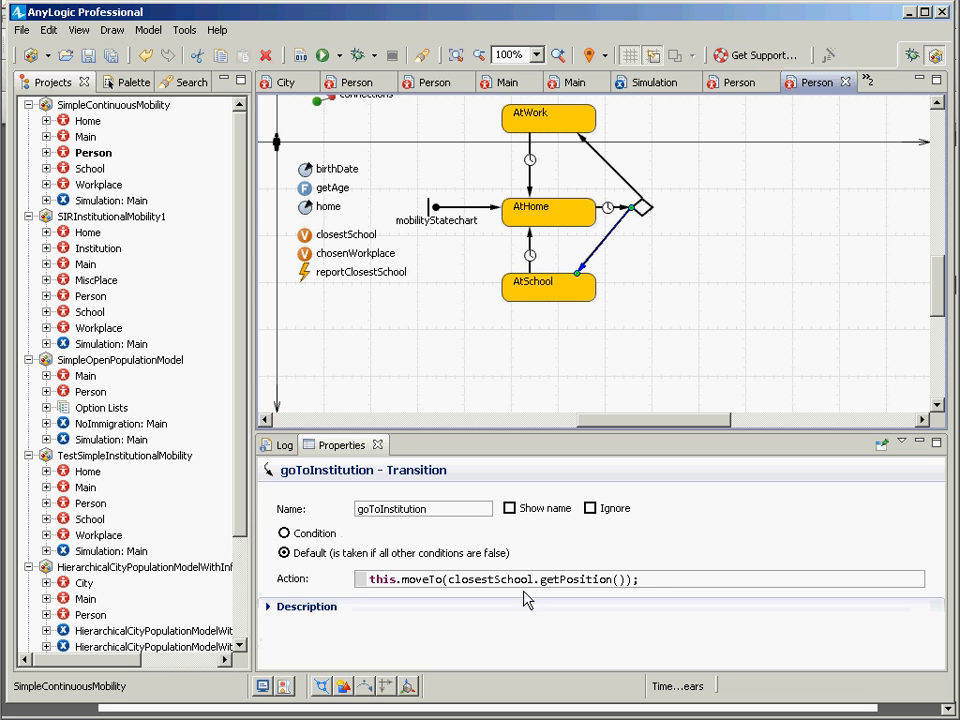
Step: Compare the actions of the branch's transitions to AtSchool and AtWork with the timeout of the transition from AtHome to the branch
left_click(489, 579)
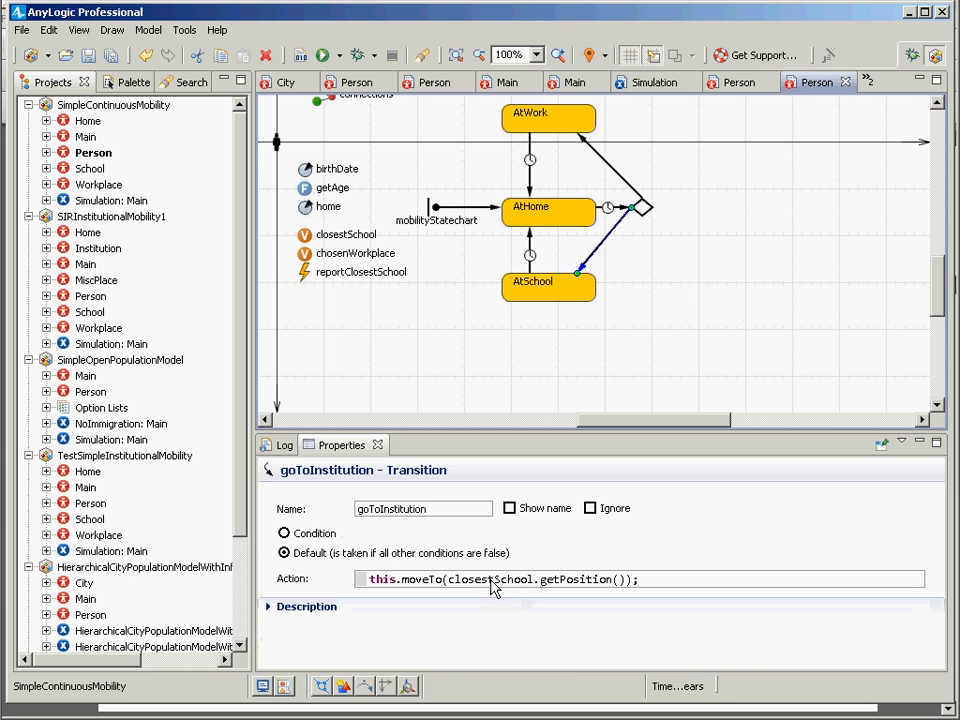
left_click(604, 163)
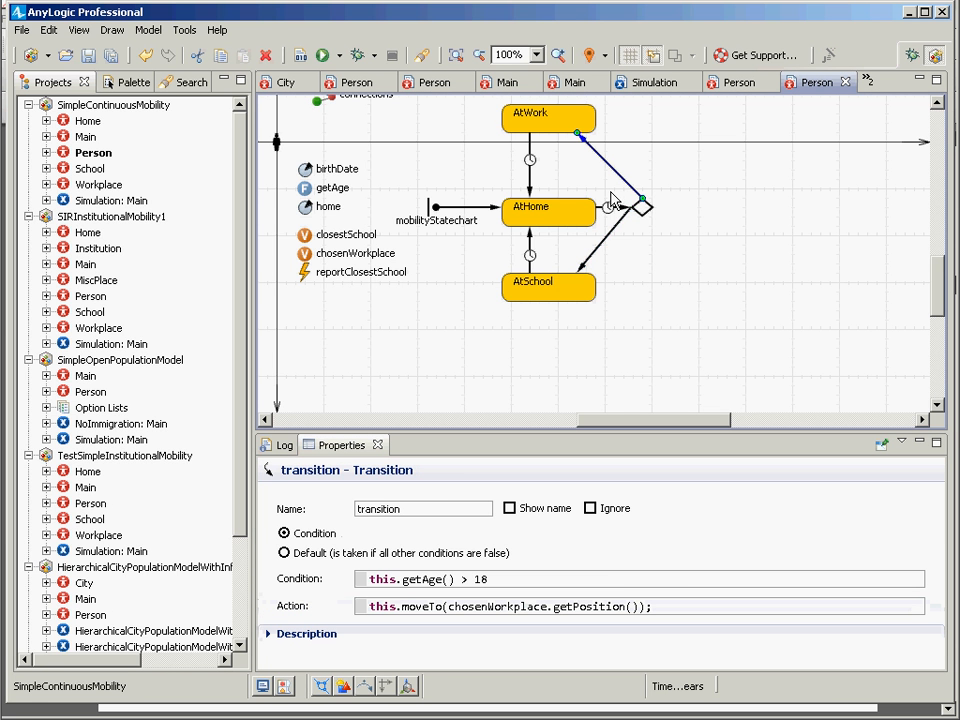
left_click(605, 211)
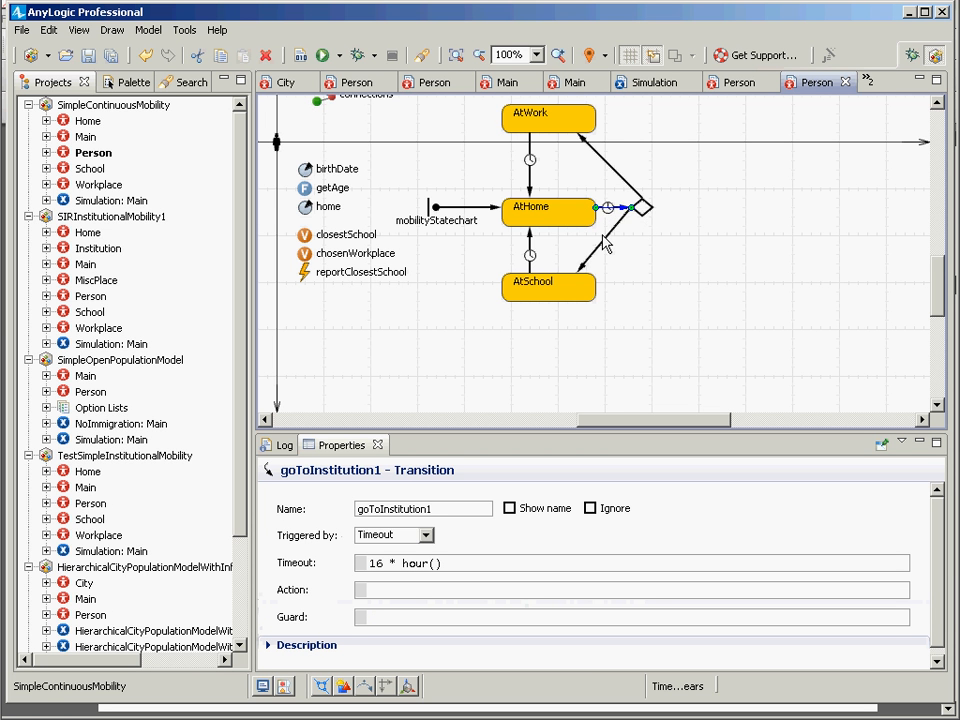
left_click(604, 240)
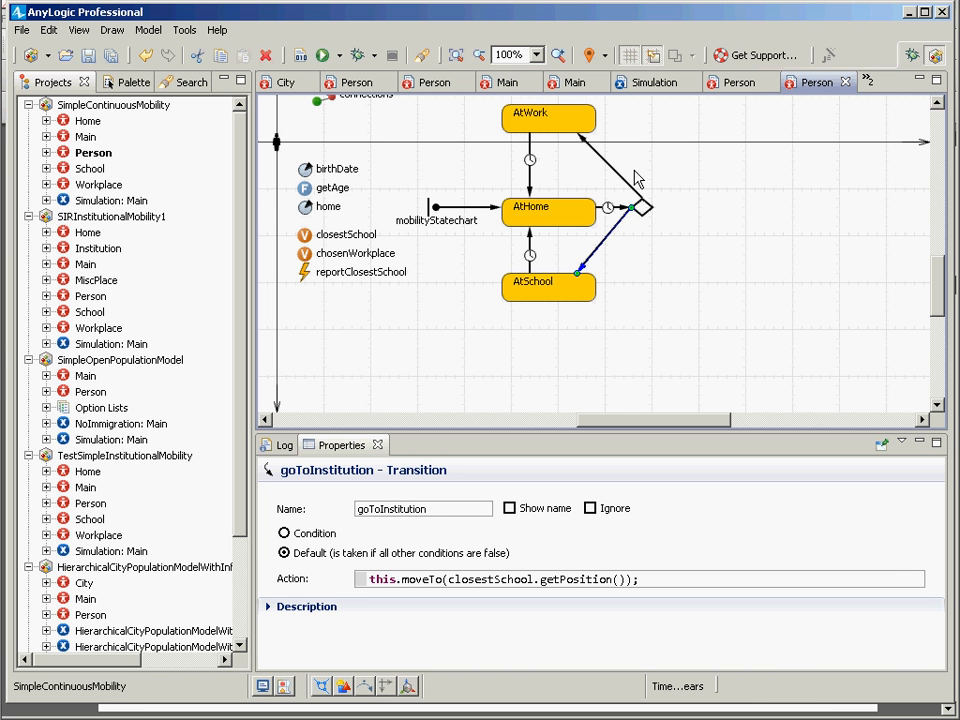
left_click(610, 208)
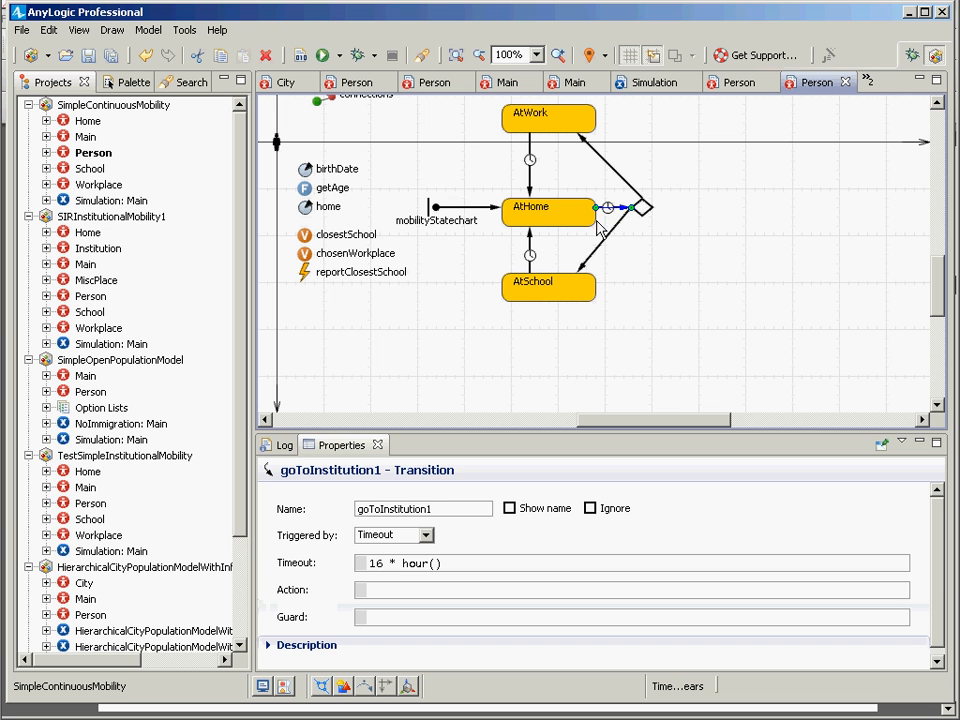
left_click(597, 255)
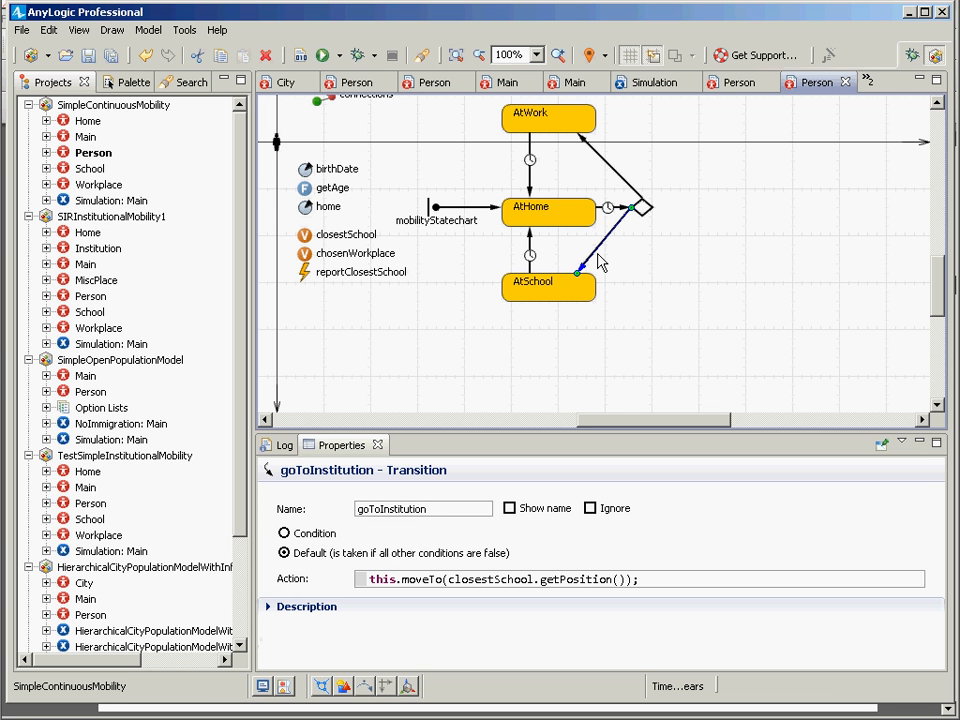